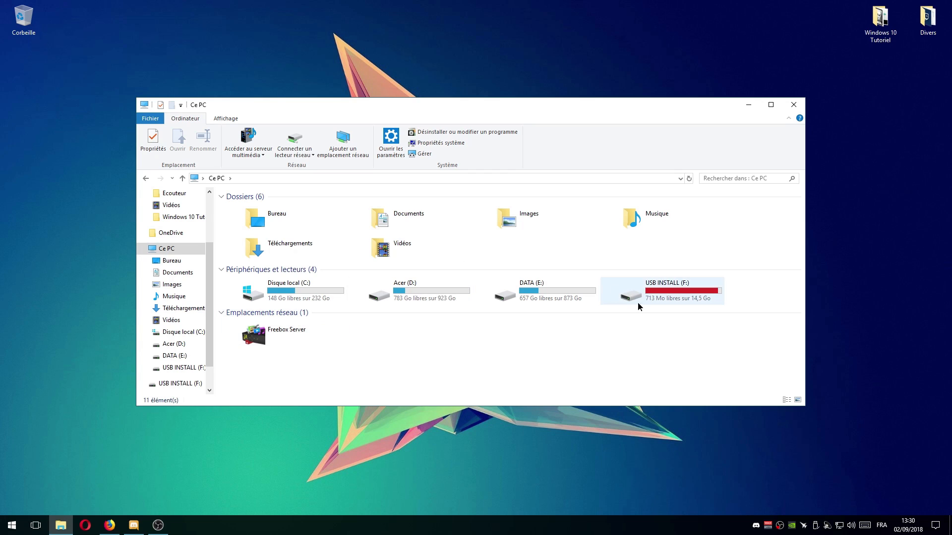
Quick-format the USB INSTALL (F:) drive as FAT32, keeping the 8192-byte allocation size and the volume name USB INSTALL
left_click(680, 298)
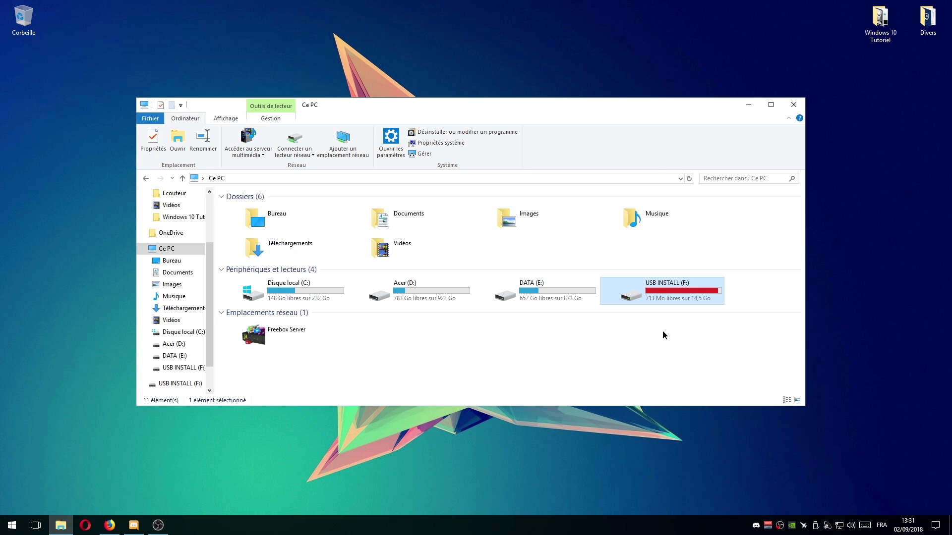
right_click(676, 286)
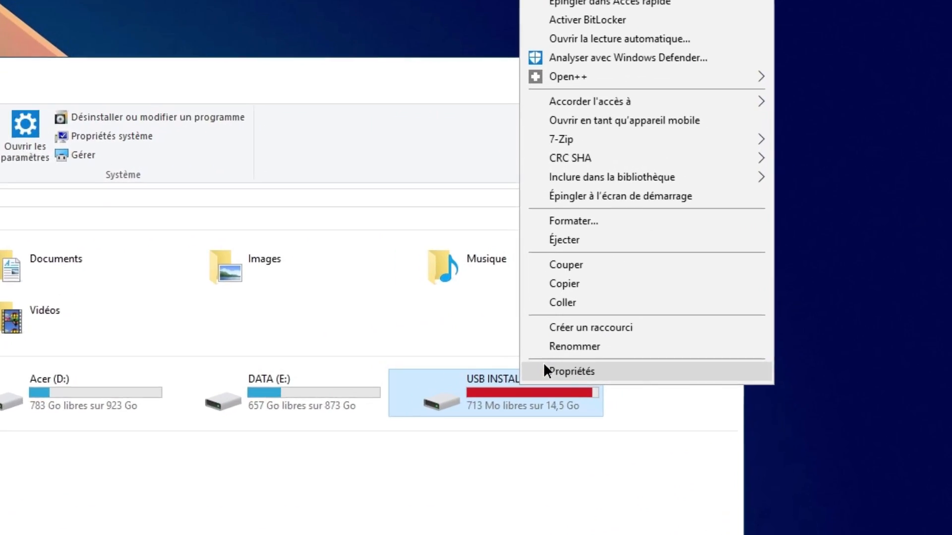
left_click(568, 223)
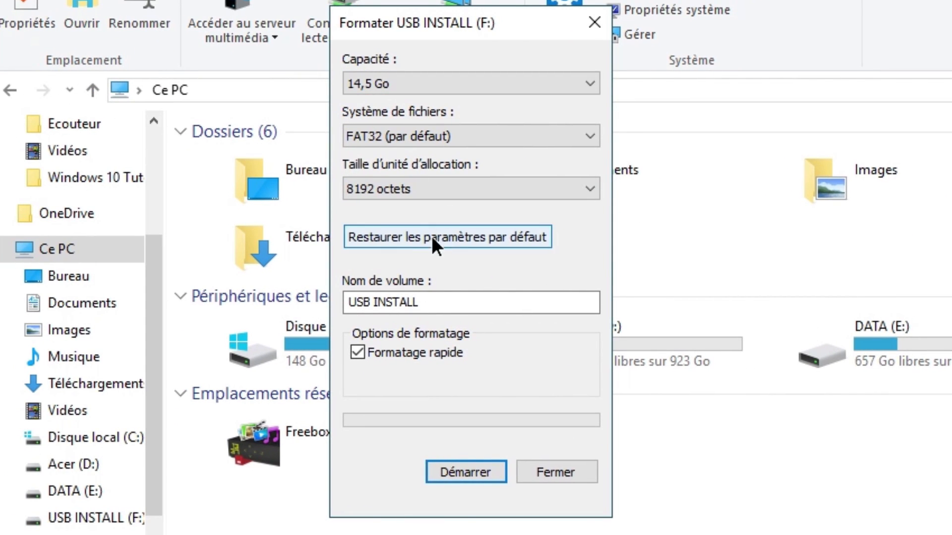
left_click(444, 468)
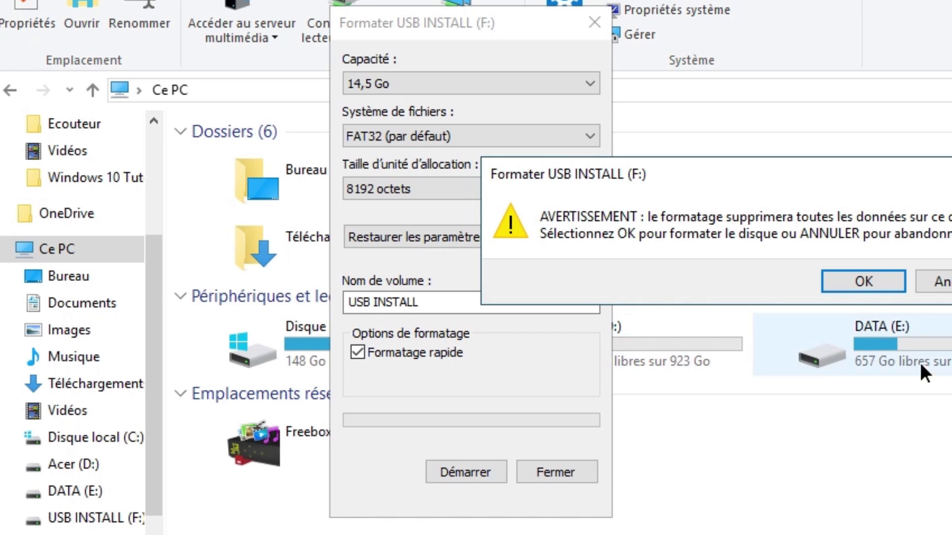
left_click(839, 286)
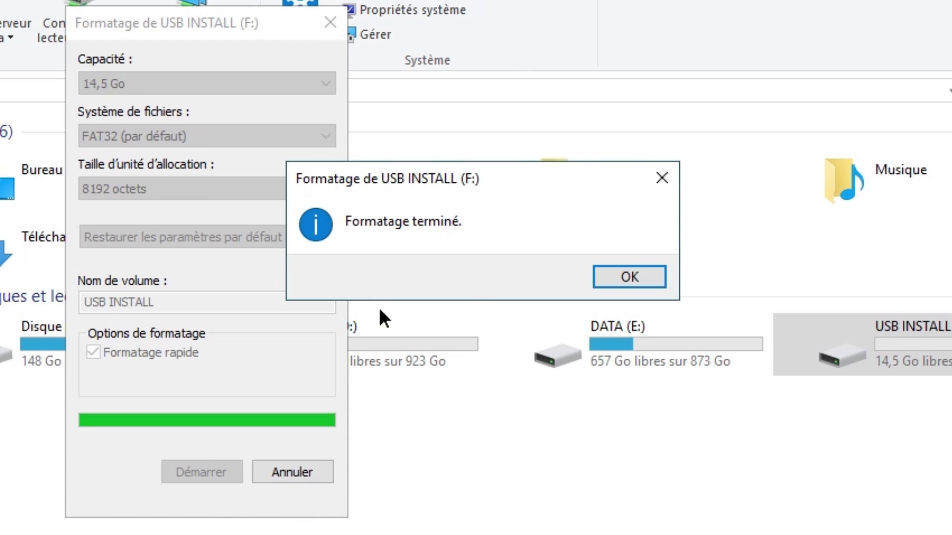
left_click(642, 280)
left_click(331, 22)
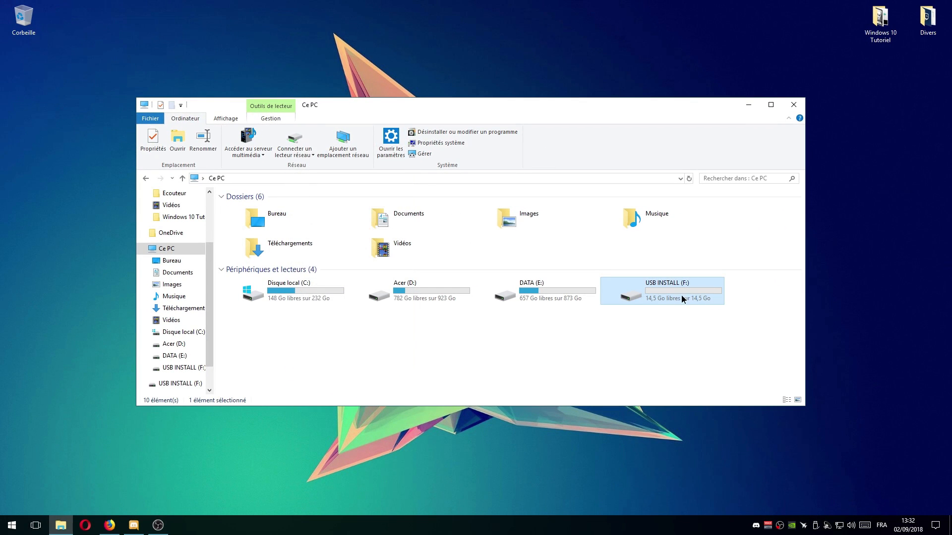
Close the This PC window and switch to Firefox, showing the Windows 10 download page maximized
left_click_drag(603, 313, 638, 337)
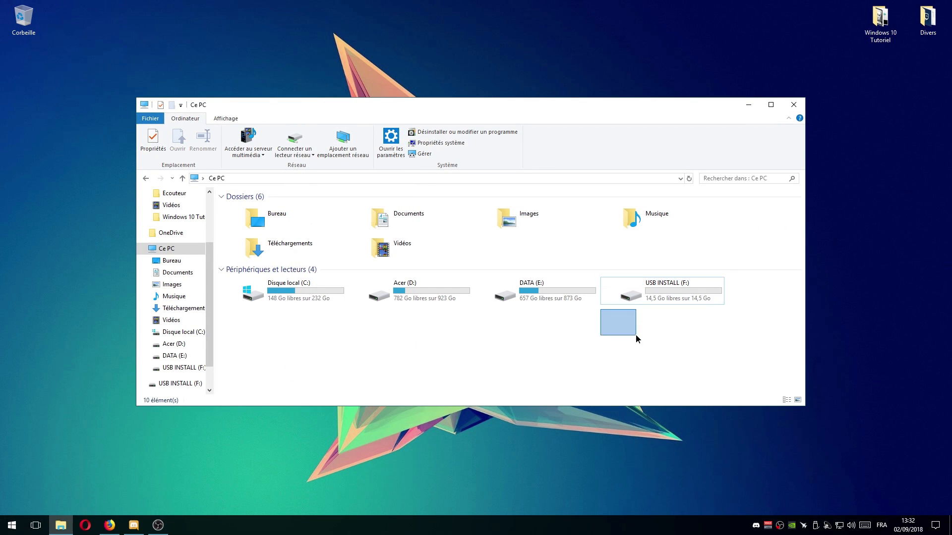
left_click_drag(555, 107, 502, 97)
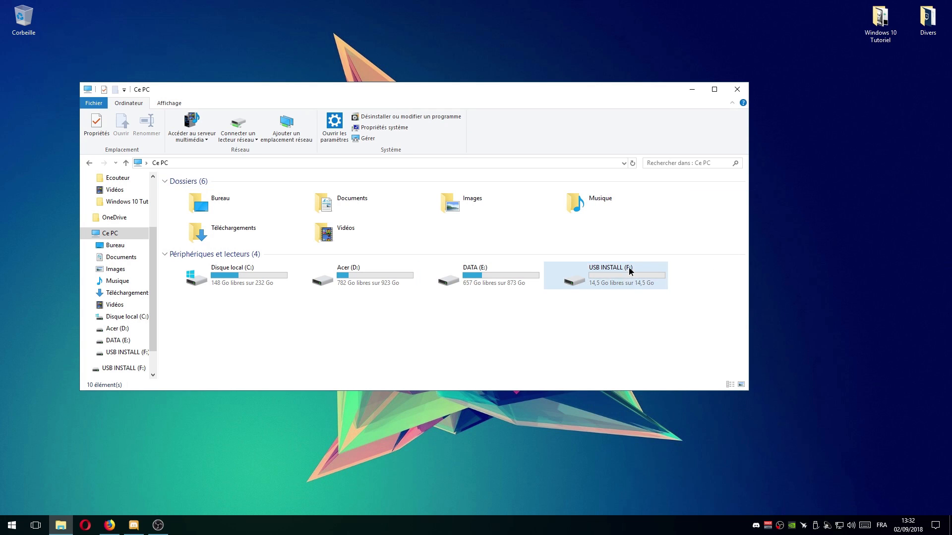
left_click(737, 90)
left_click(110, 527)
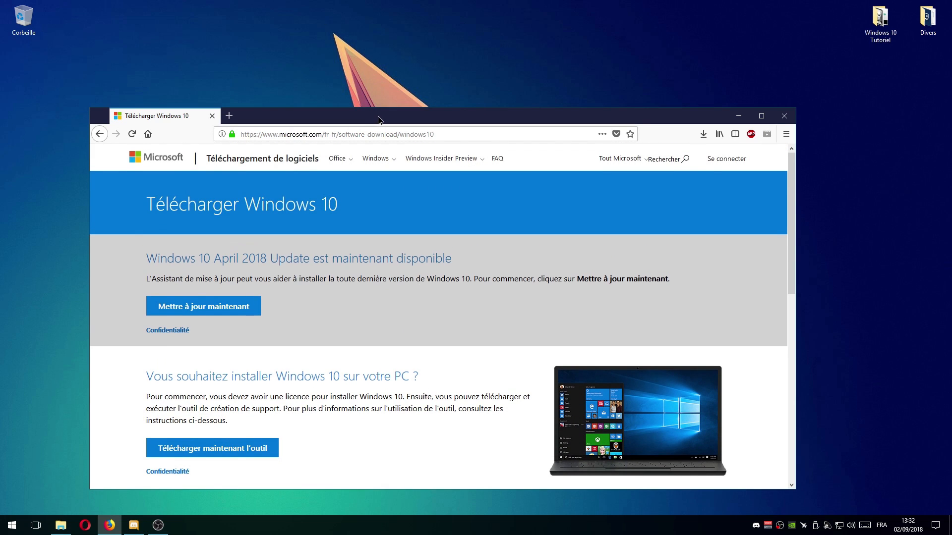
double_click(378, 119)
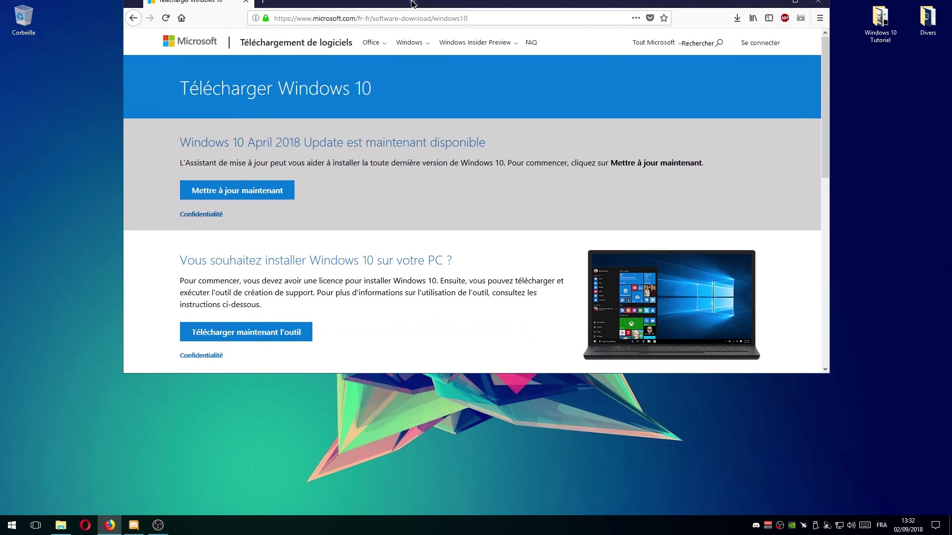
left_click_drag(173, 87, 373, 98)
Download the Windows 10 media creation tool, saving MediaCreationTool1803.exe, and launch it
scroll(511, 319, "down", 3)
scroll(421, 412, "up", 1)
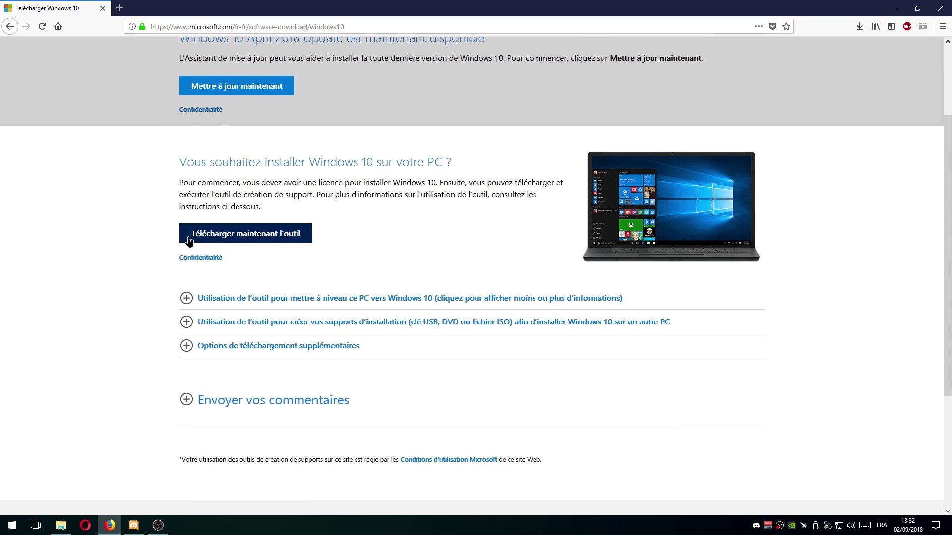
left_click(289, 240)
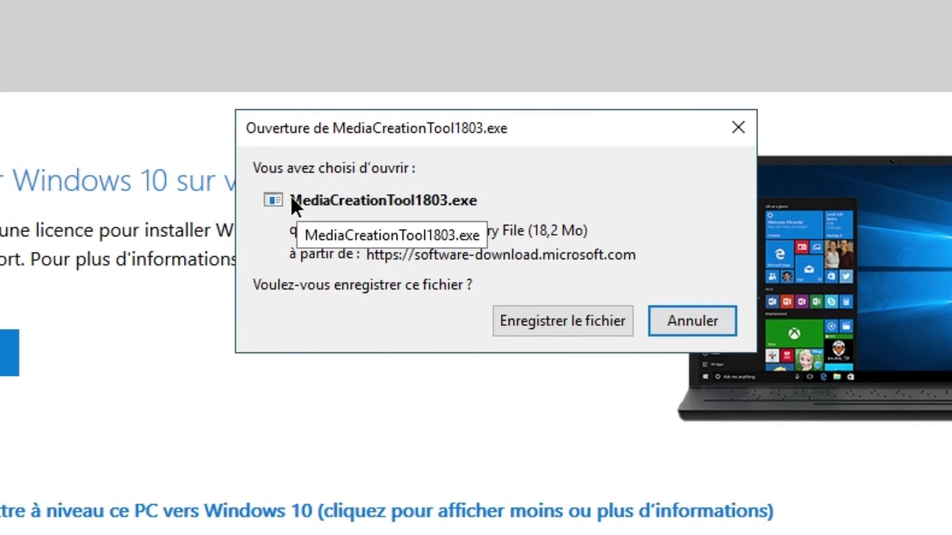
left_click(554, 324)
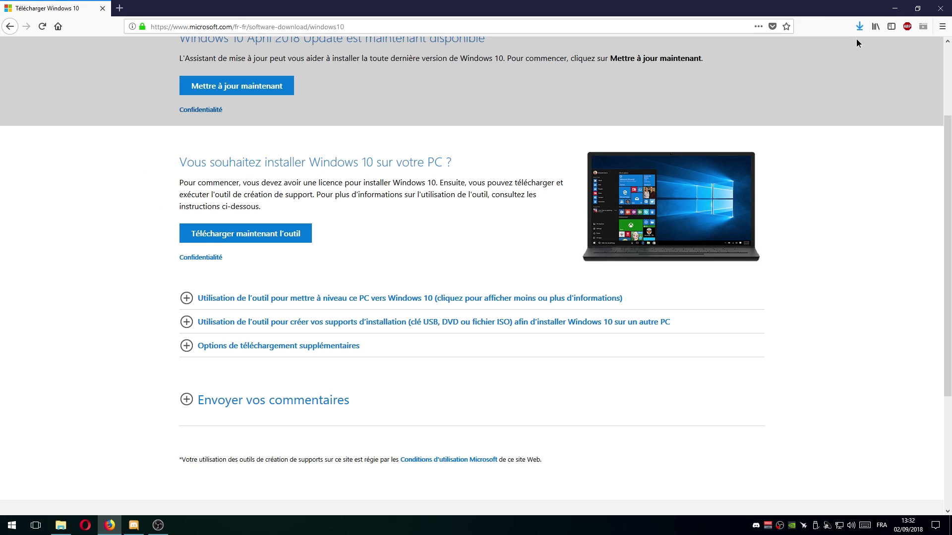
left_click(859, 27)
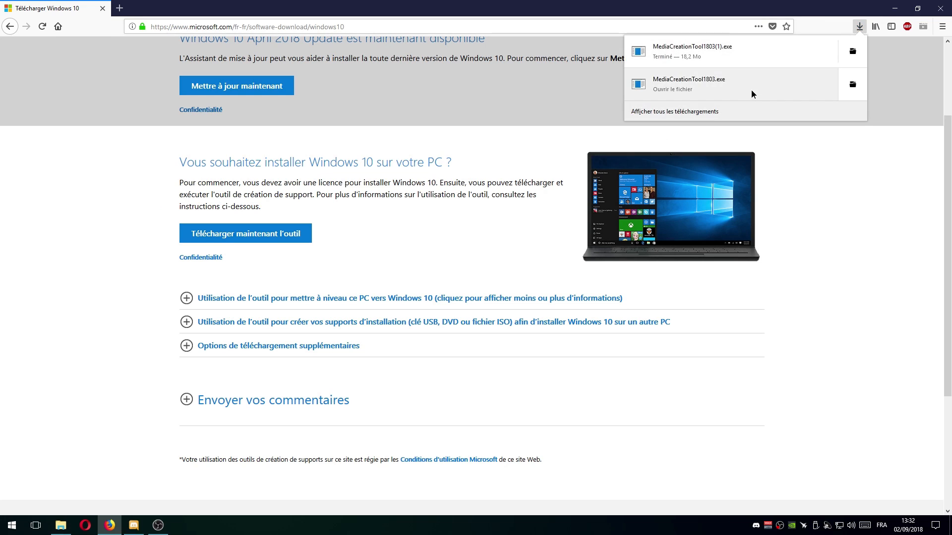
left_click(728, 93)
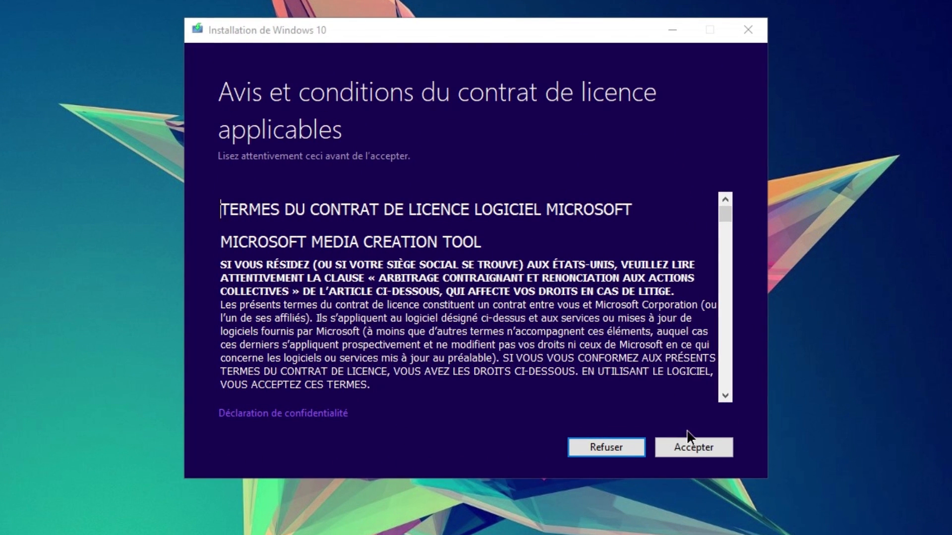
Accept the licence terms and choose to create installation media for another PC
left_click(726, 448)
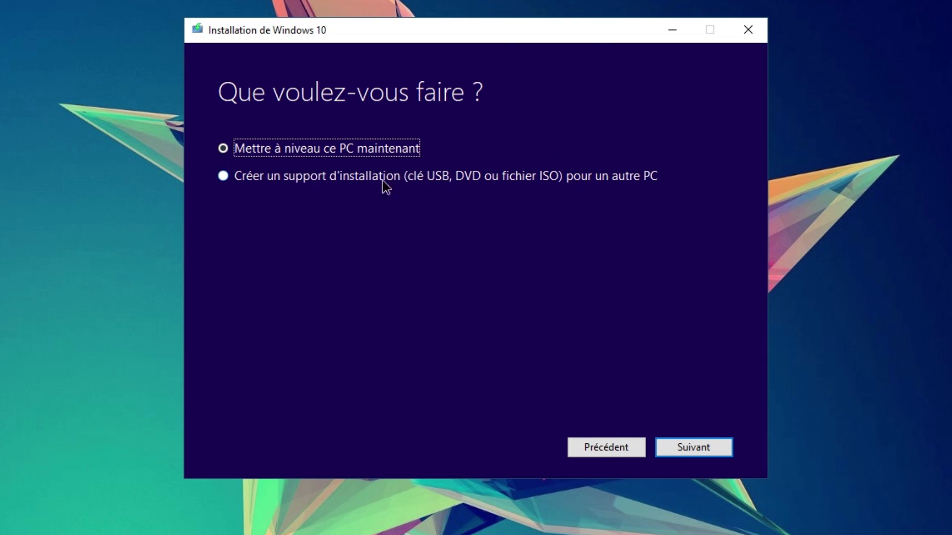
left_click(287, 177)
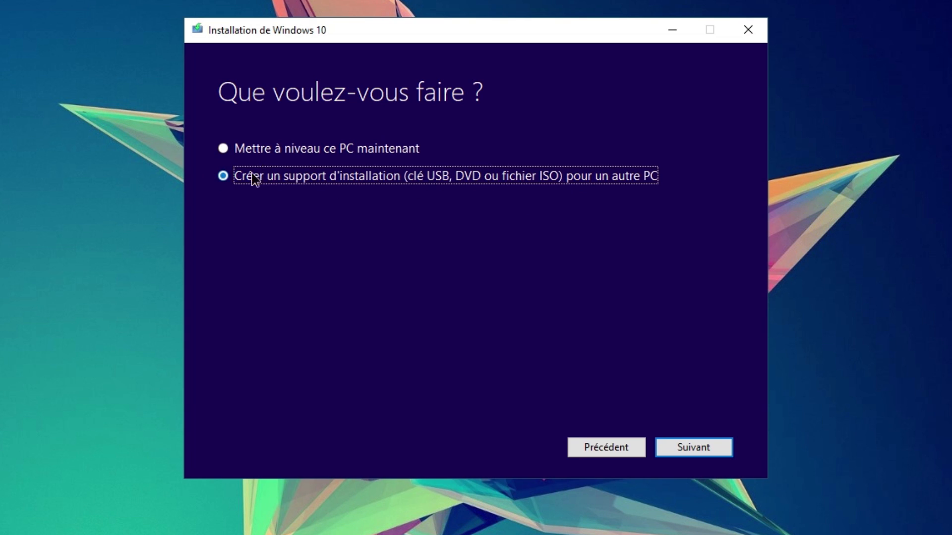
left_click(694, 449)
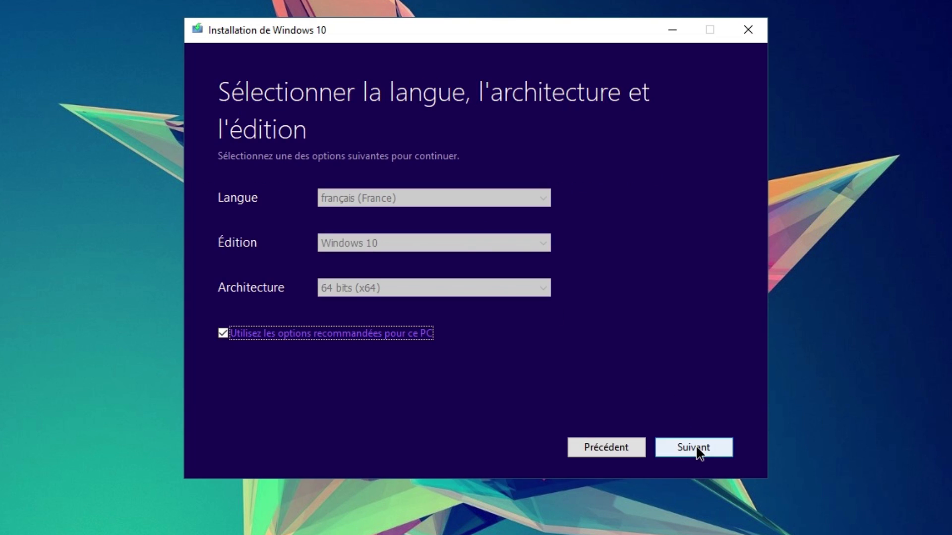
Turn off the recommended options and proceed with language français (France), edition Windows 10 and architecture 64 bits (x64)
left_click(223, 333)
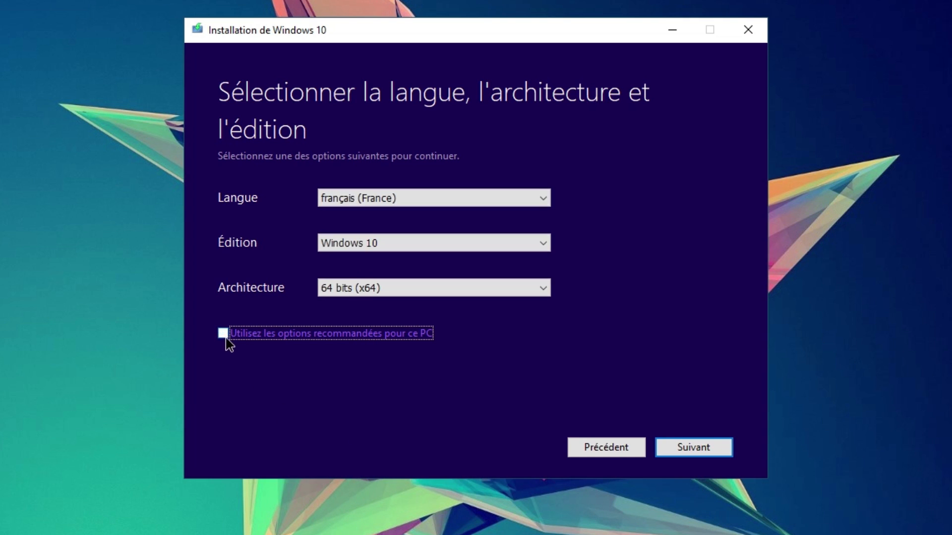
left_click(395, 198)
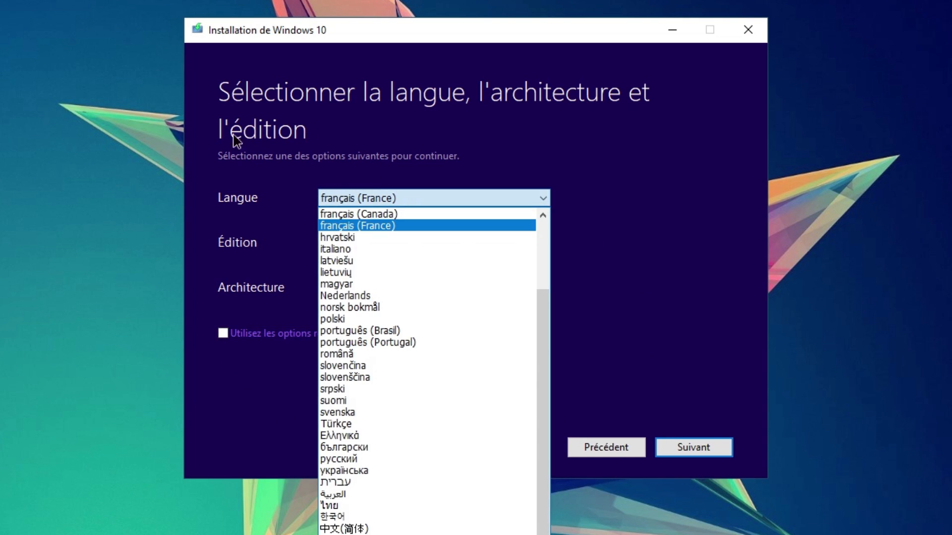
left_click(332, 229)
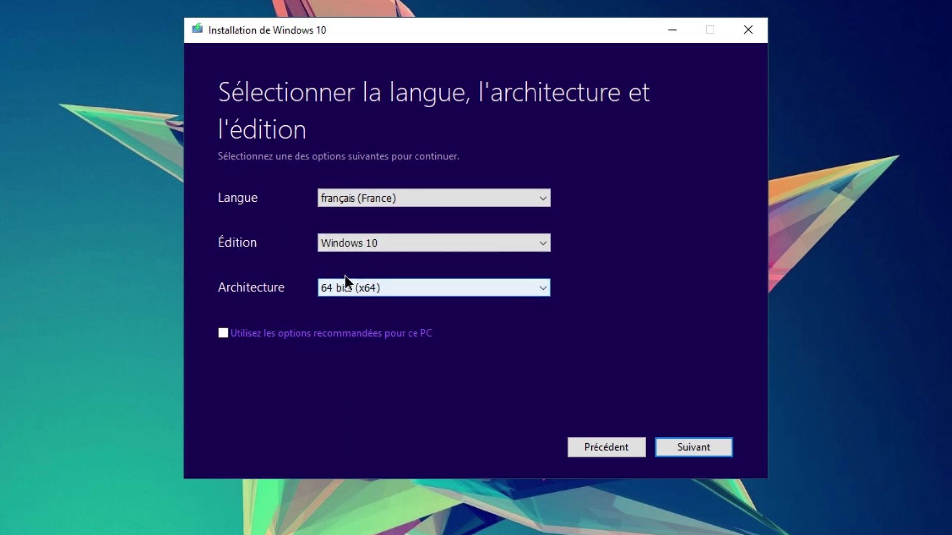
left_click(369, 243)
left_click(356, 255)
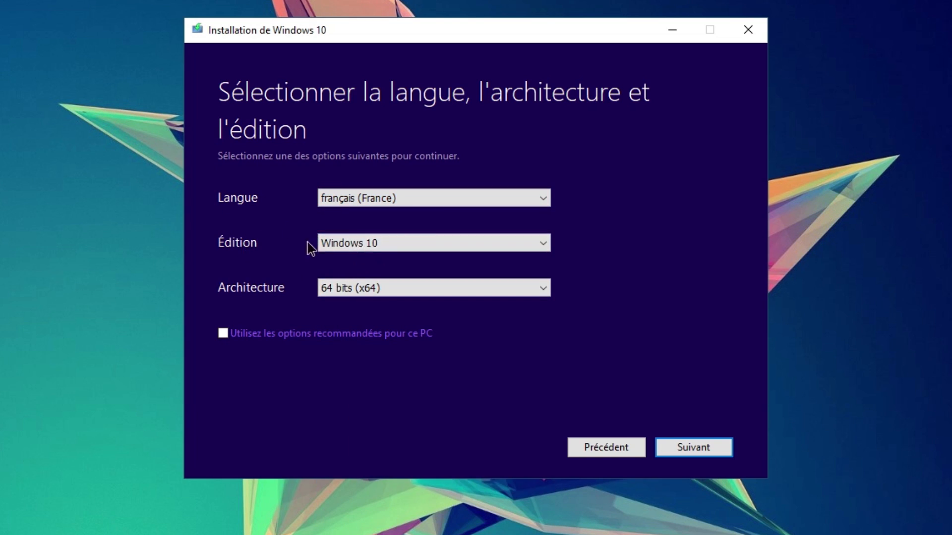
left_click(371, 285)
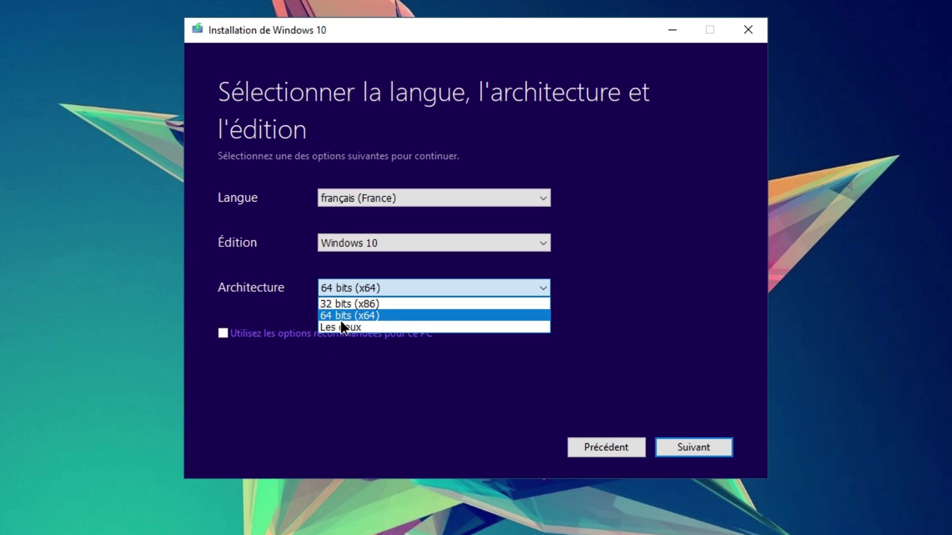
key("Escape")
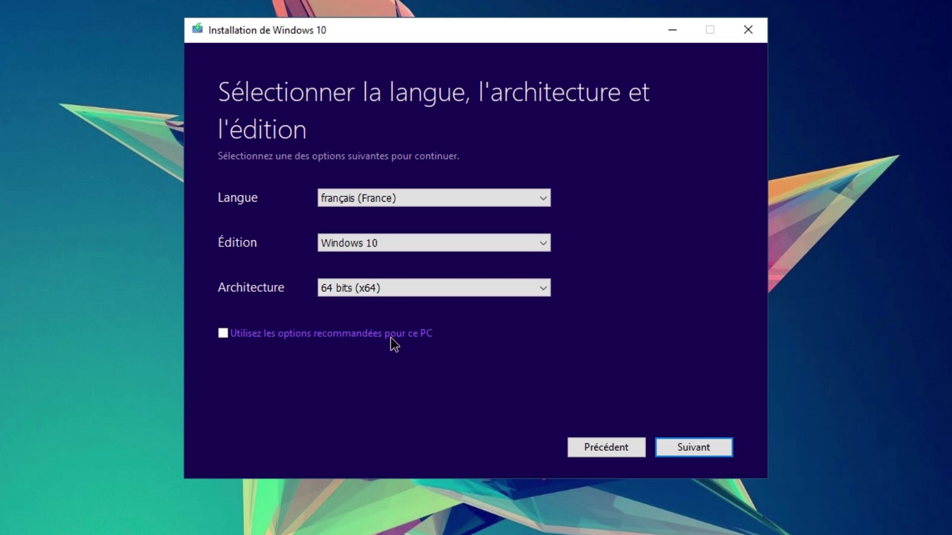
left_click(681, 440)
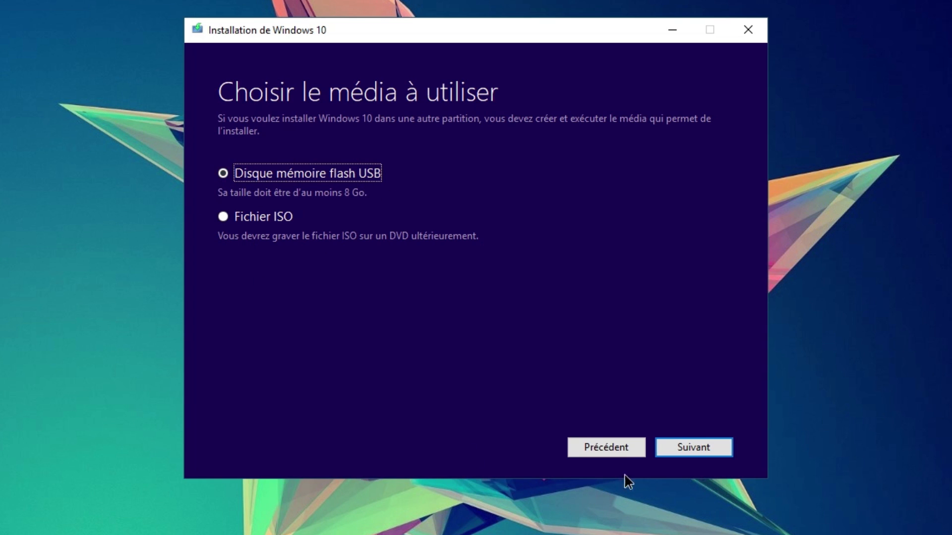
Create the installation media on the USB flash drive F: (USB INSTALL) and finish the wizard
left_click(704, 456)
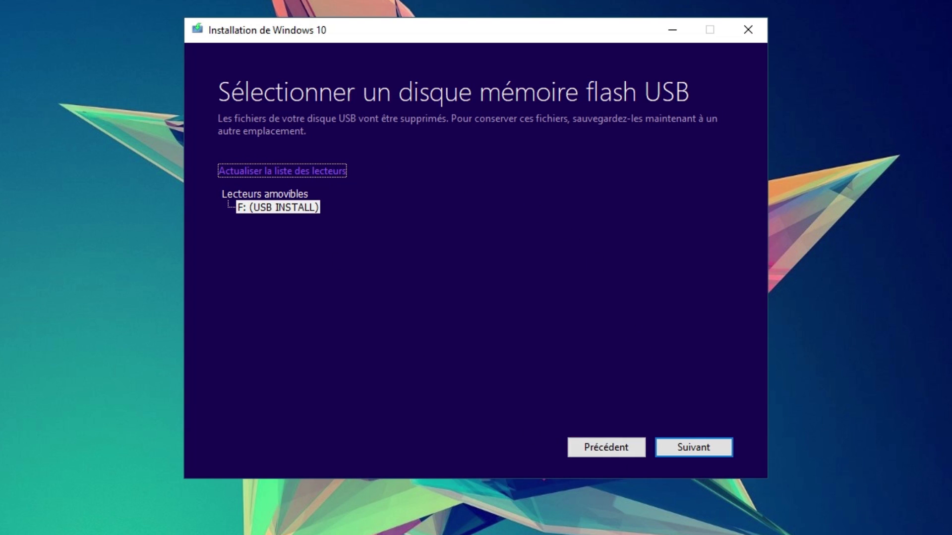
left_click(266, 211)
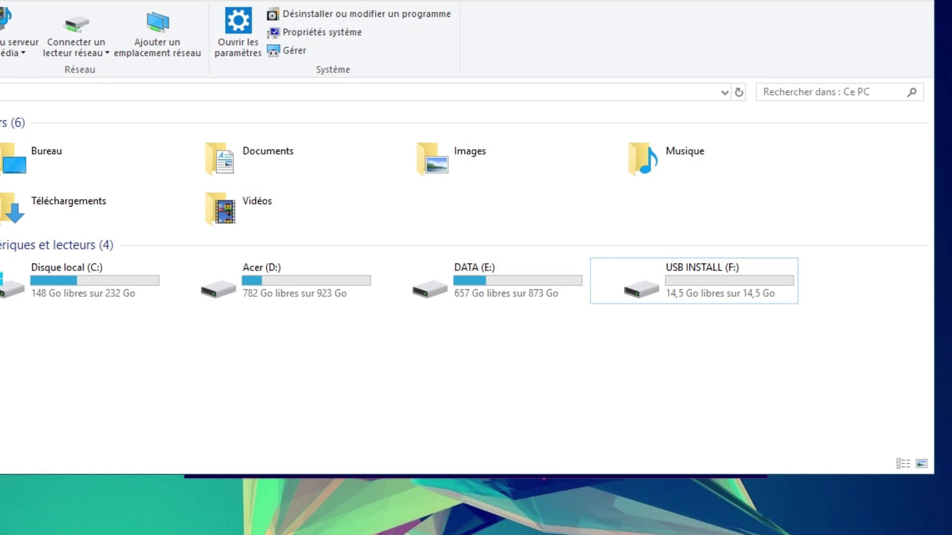
left_click(707, 273)
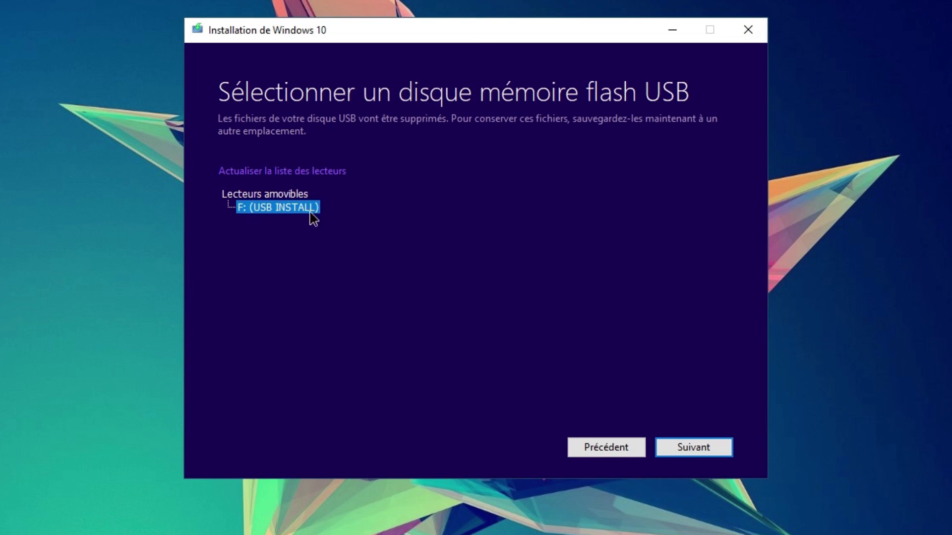
left_click(718, 455)
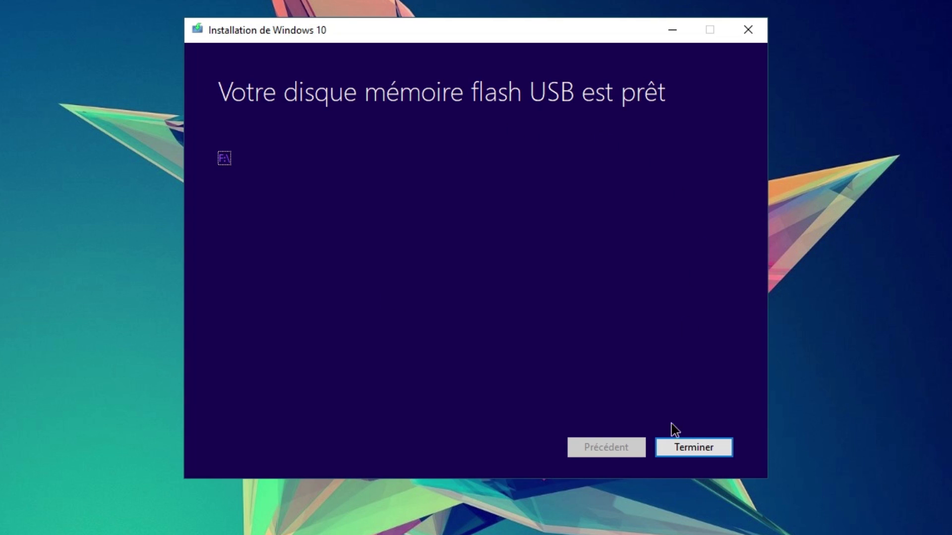
left_click(681, 447)
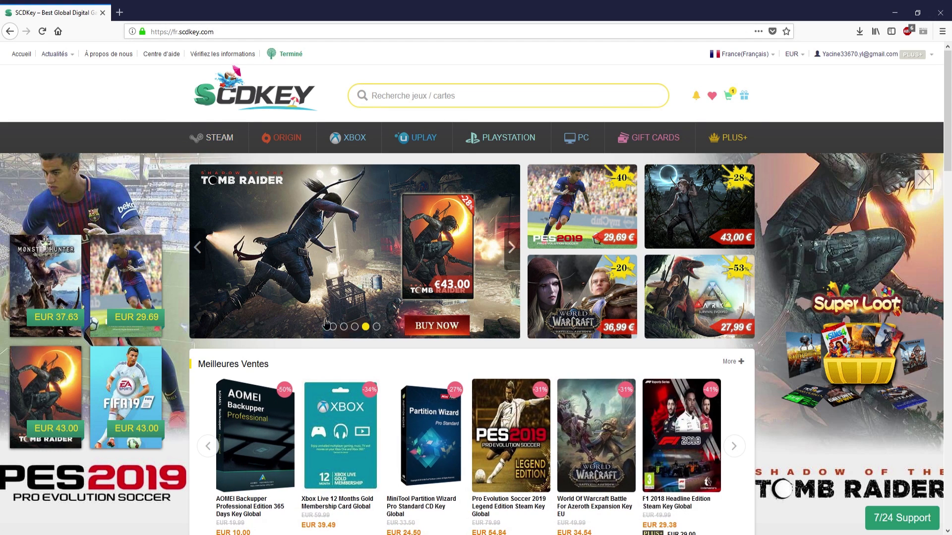
Open the Steam category on the SCDKey store in Firefox and look through its products
left_click(218, 140)
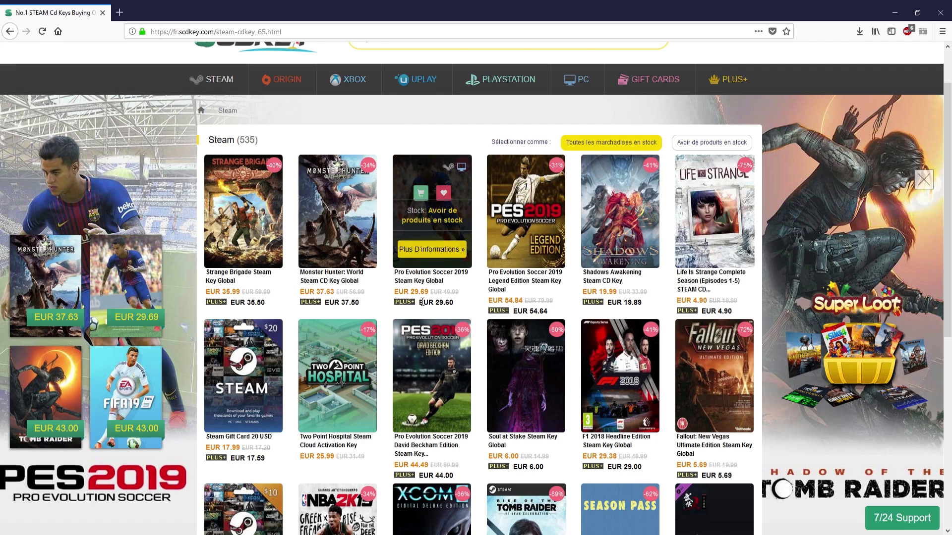
left_click_drag(459, 293, 446, 291)
scroll(463, 296, "down", 1)
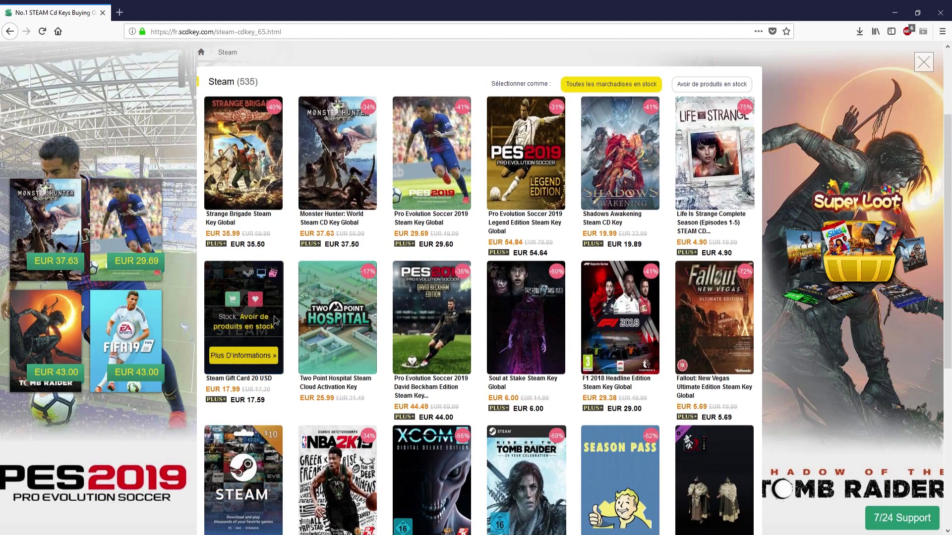
scroll(276, 319, "up", 2)
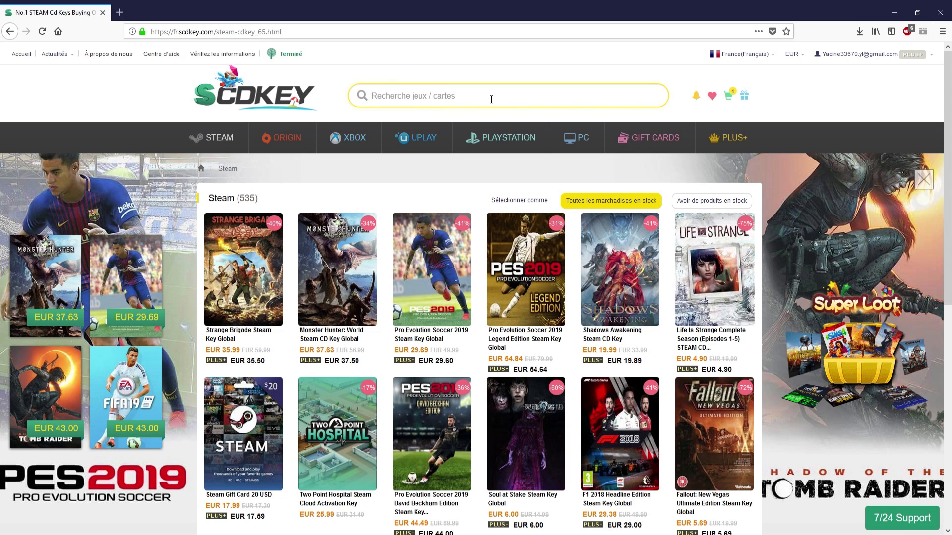
Search the store for "microsoft" and look through the Windows licence key offers
type("microsoft")
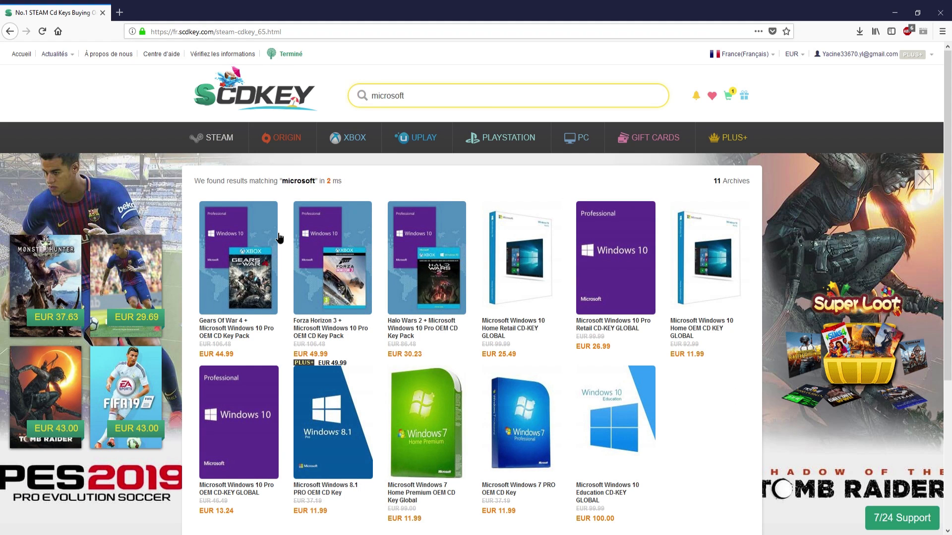
scroll(406, 221, "down", 4)
scroll(407, 222, "up", 3)
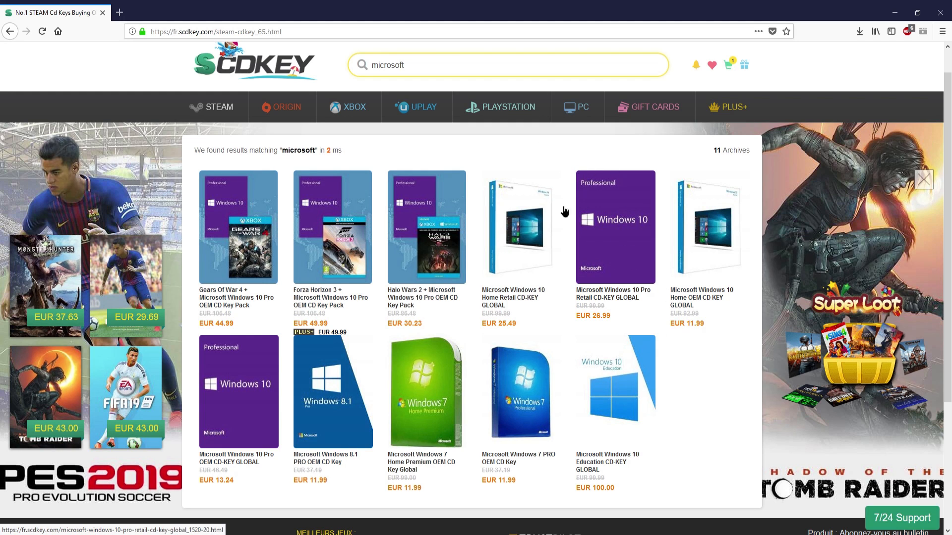
Open the Microsoft Windows 10 Pro OEM CD-KEY GLOBAL offer from the search results and check its price
scroll(571, 274, "down", 4)
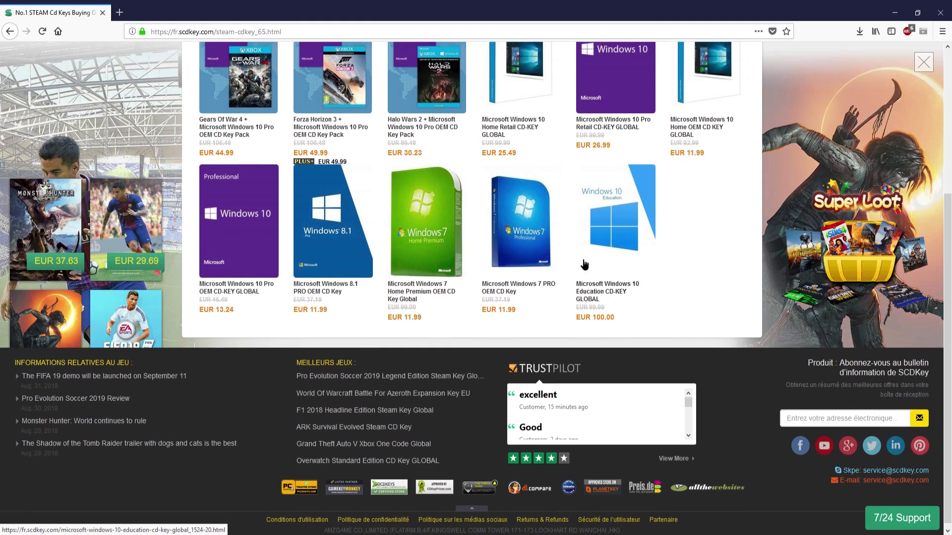
scroll(595, 263, "up", 2)
scroll(612, 249, "up", 1)
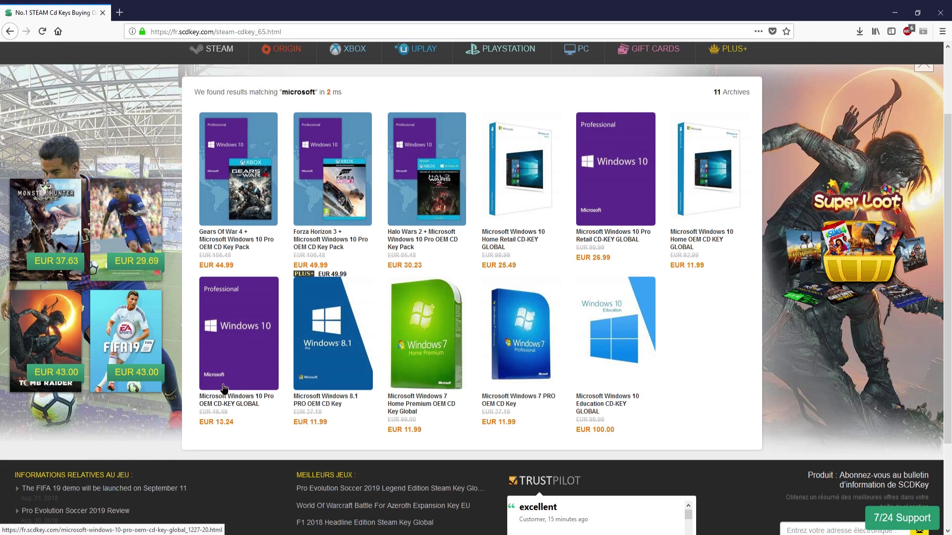
left_click(248, 342)
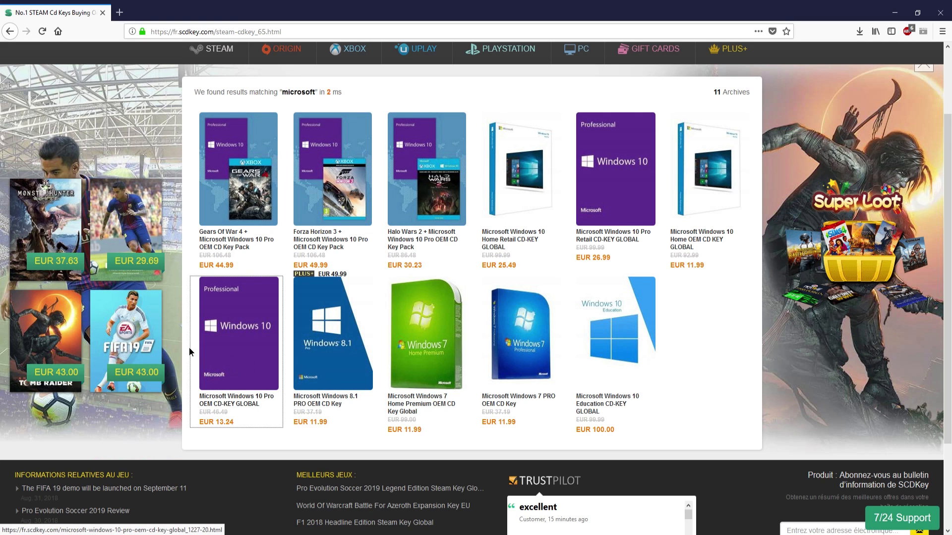
left_click(235, 360)
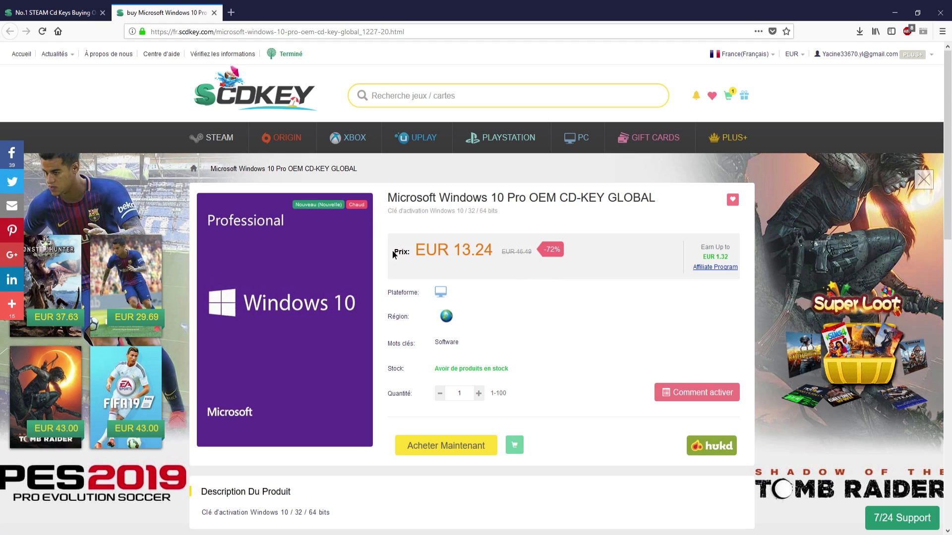
left_click_drag(420, 250, 496, 263)
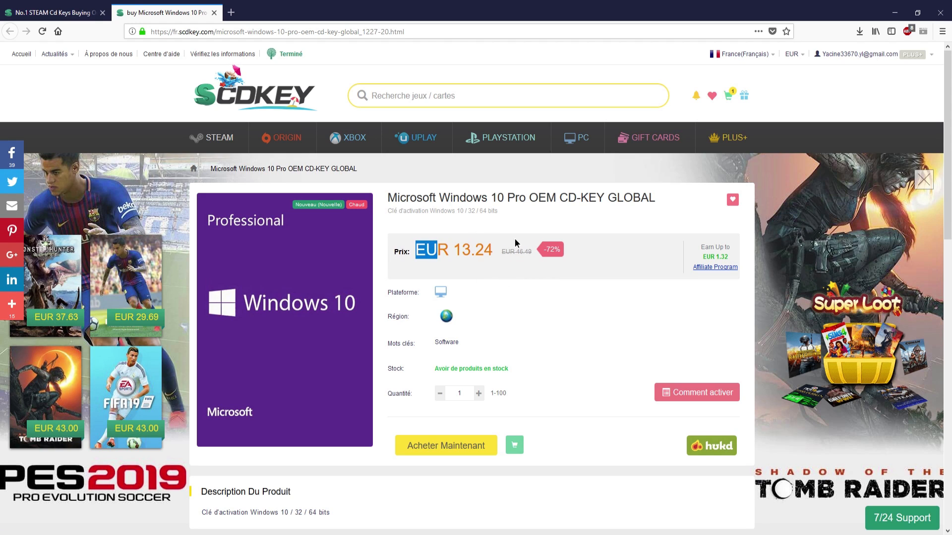
left_click(590, 267)
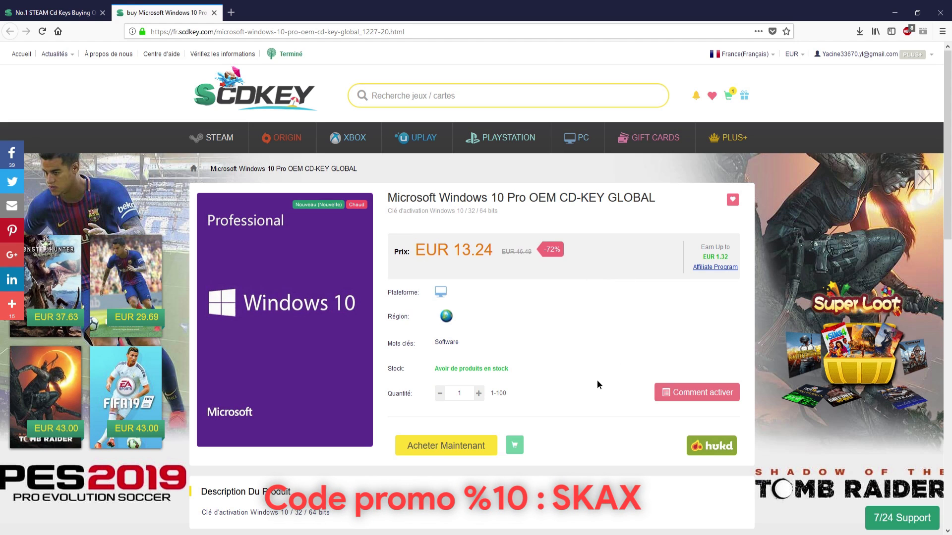
Read through the store's Windows 10 activation instructions for the key and close the guide
scroll(501, 367, "down", 1)
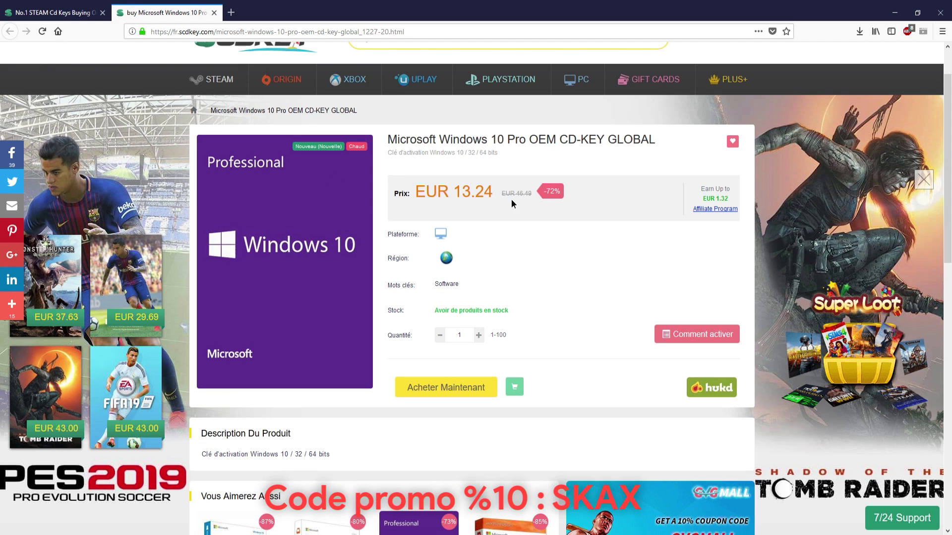
left_click(680, 332)
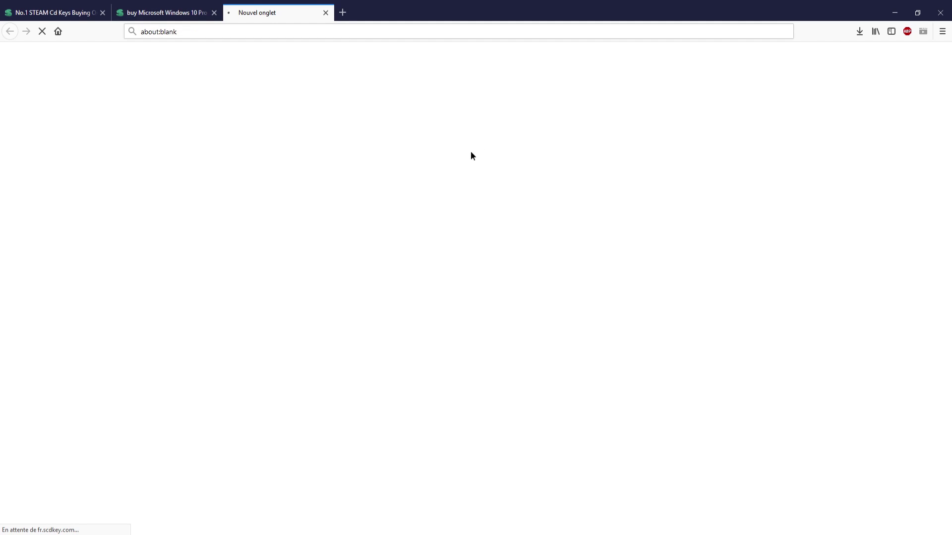
scroll(450, 308, "down", 6)
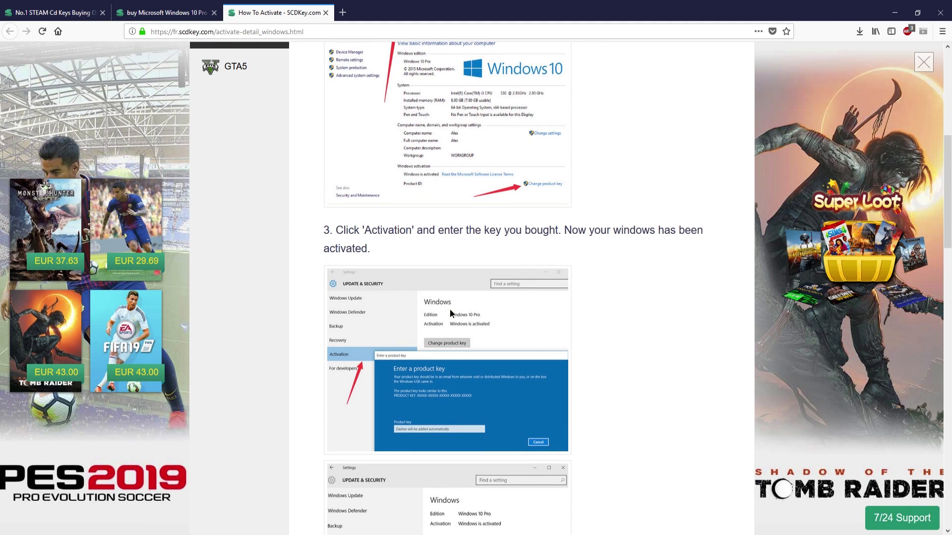
scroll(450, 308, "down", 4)
scroll(486, 357, "up", 15)
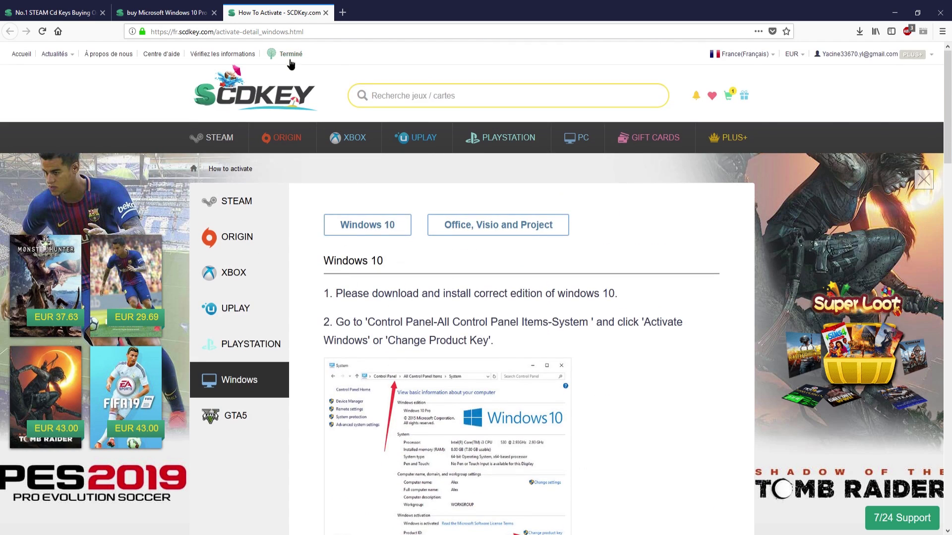
key("ctrl+w")
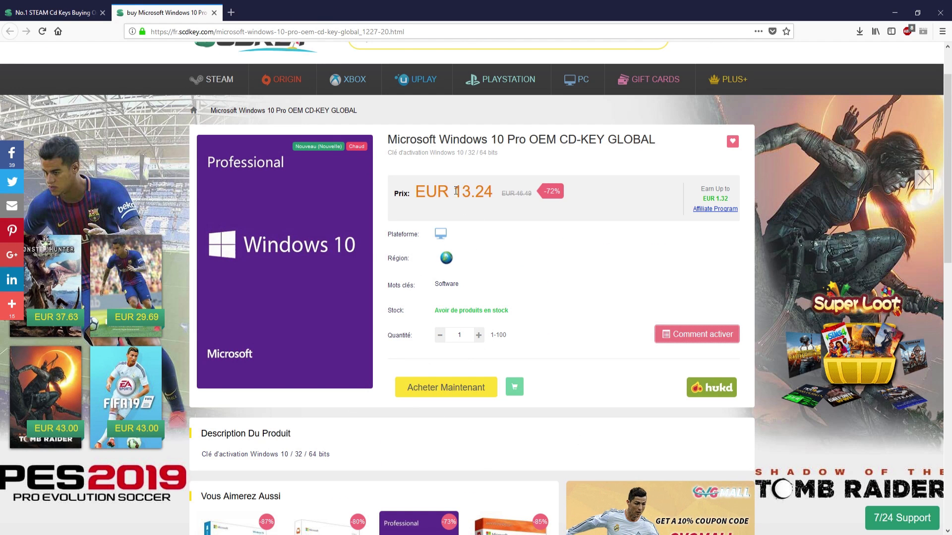
Buy one Windows 10 Pro OEM key, submit the order and select PayPal as the payment method
double_click(473, 192)
left_click(456, 192)
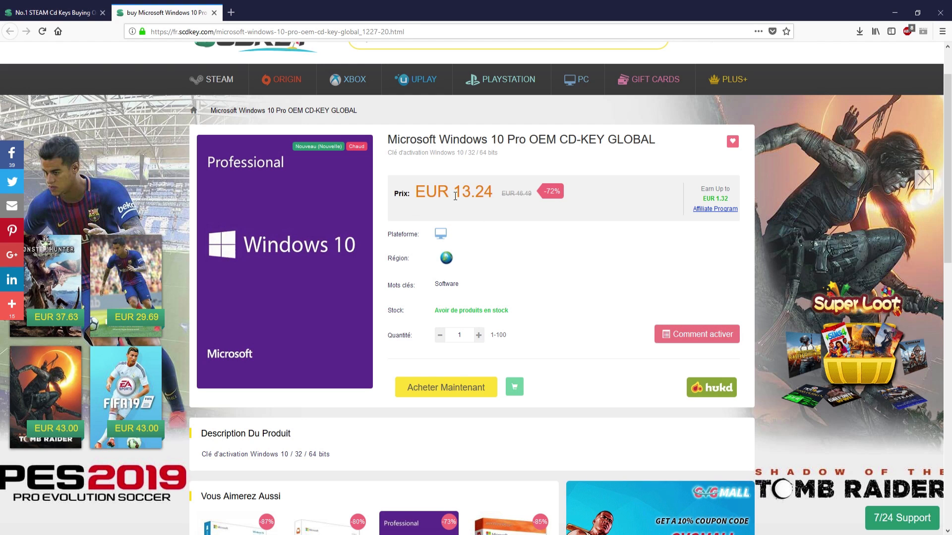
left_click_drag(456, 192, 492, 193)
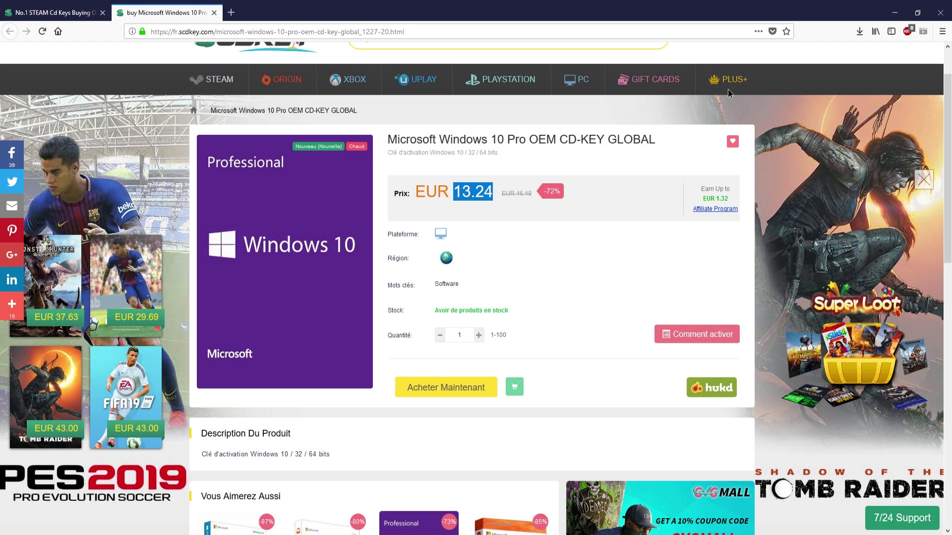
left_click(446, 392)
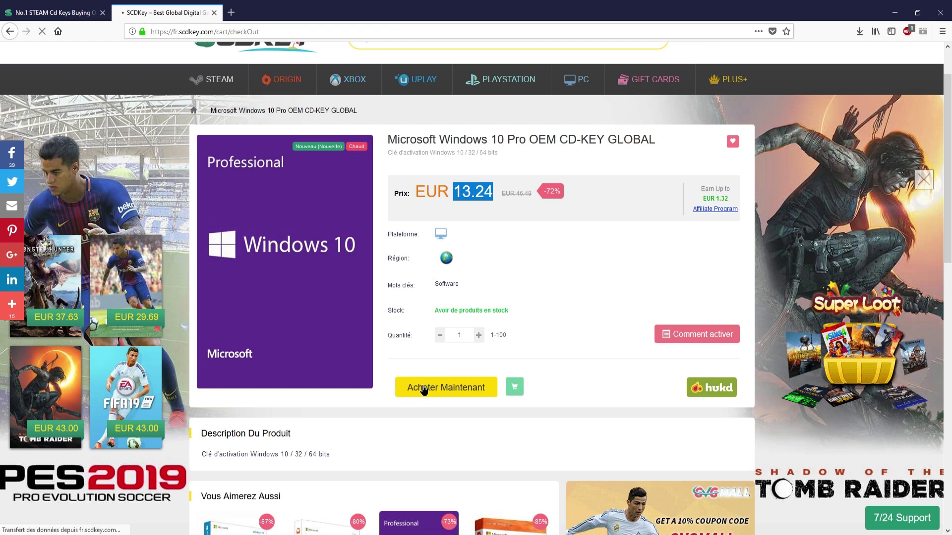
left_click(544, 343)
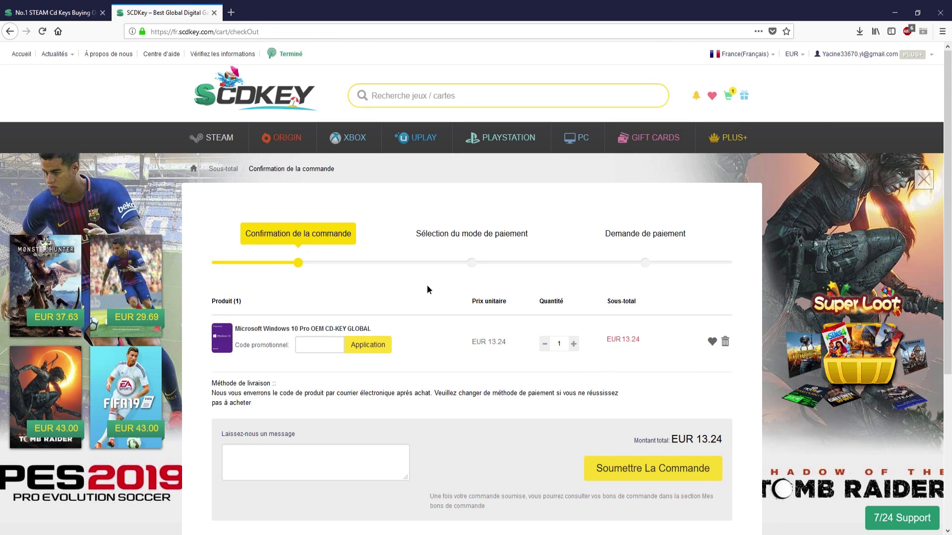
scroll(427, 285, "down", 2)
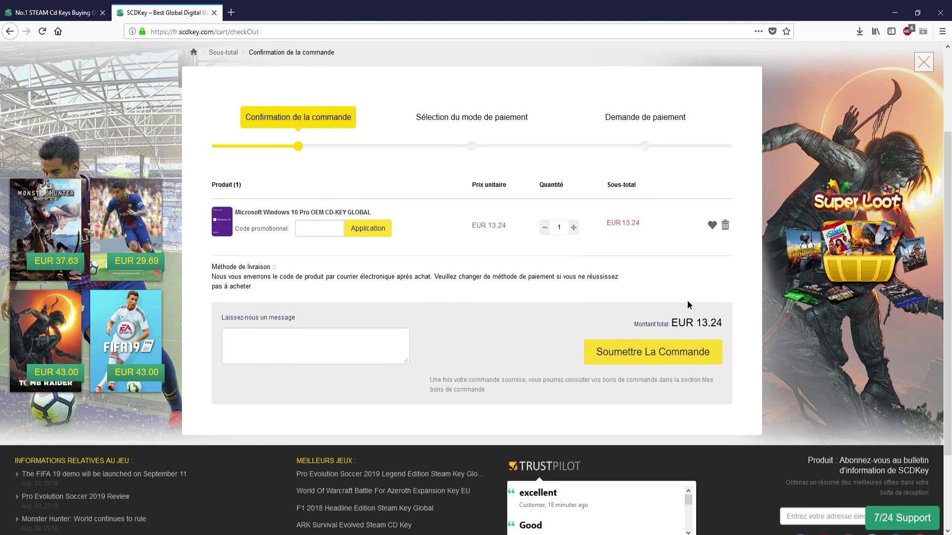
left_click(653, 352)
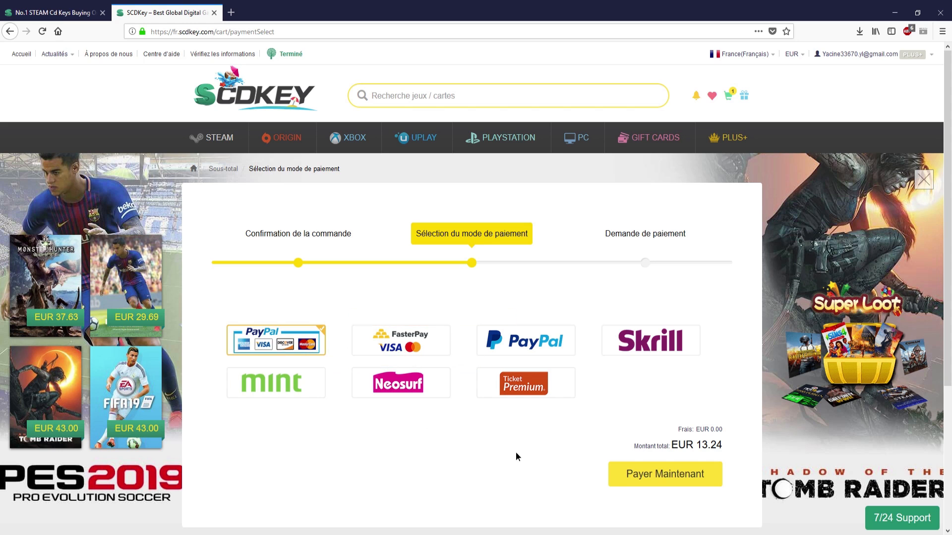
left_click(516, 345)
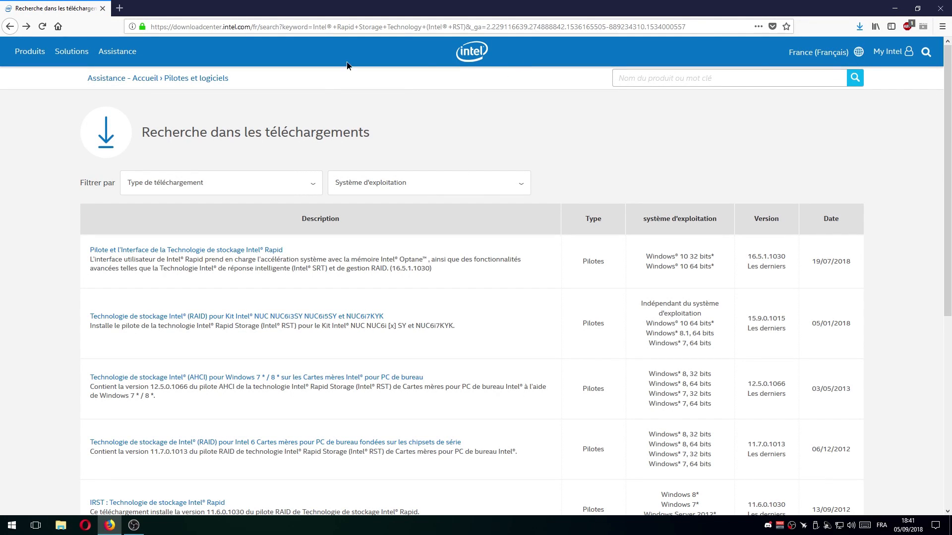
Filter Intel's Rapid Storage Technology downloads by type Pilotes and operating system Windows 10 64 bits
left_click_drag(190, 27, 394, 23)
left_click(684, 26)
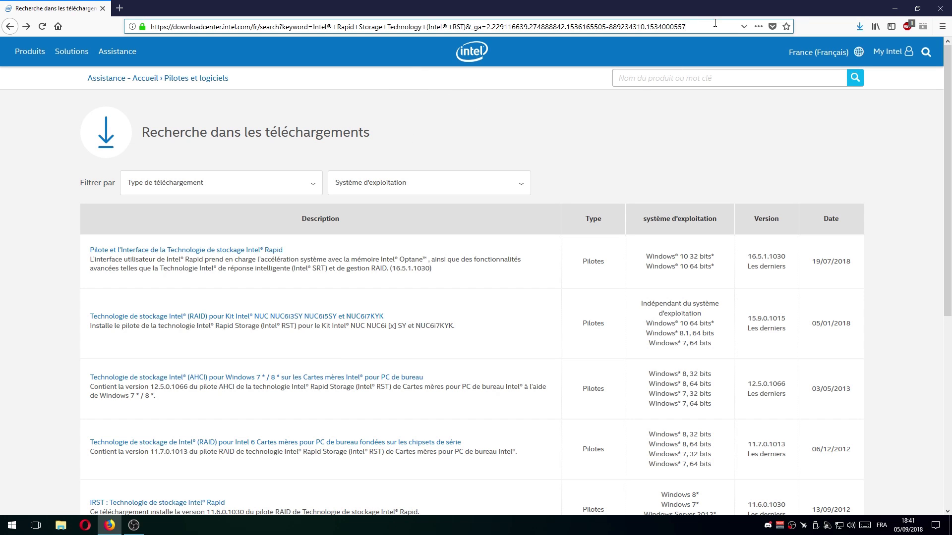
scroll(325, 84, "down", 3)
scroll(308, 261, "up", 3)
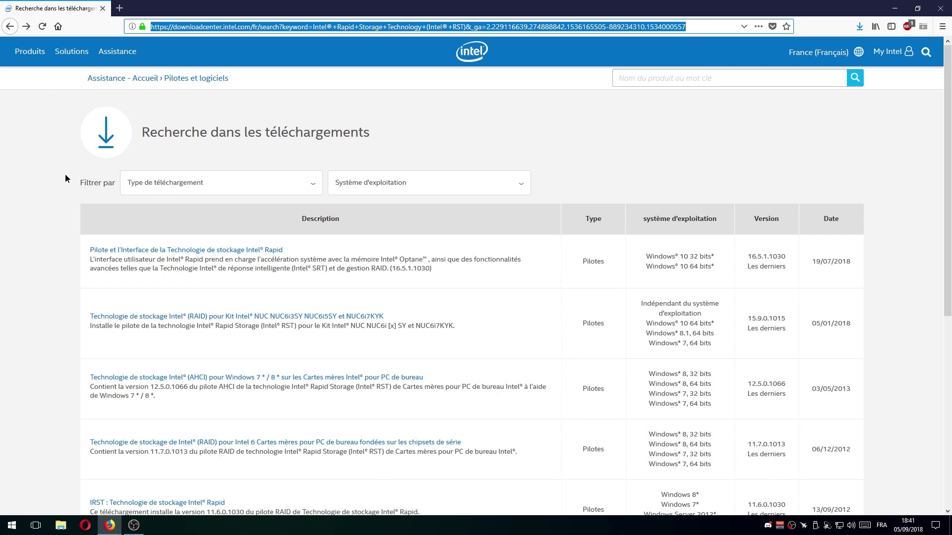
left_click(272, 185)
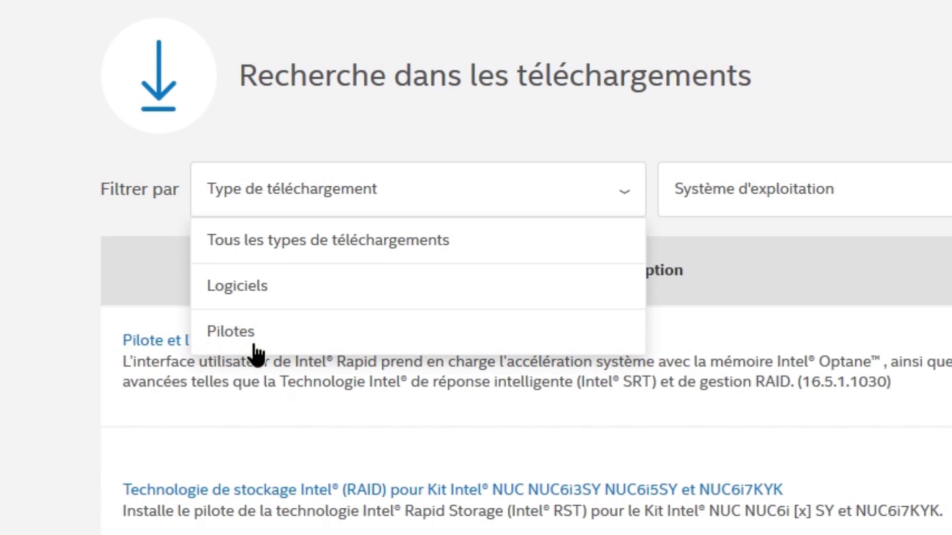
left_click(173, 246)
left_click(717, 205)
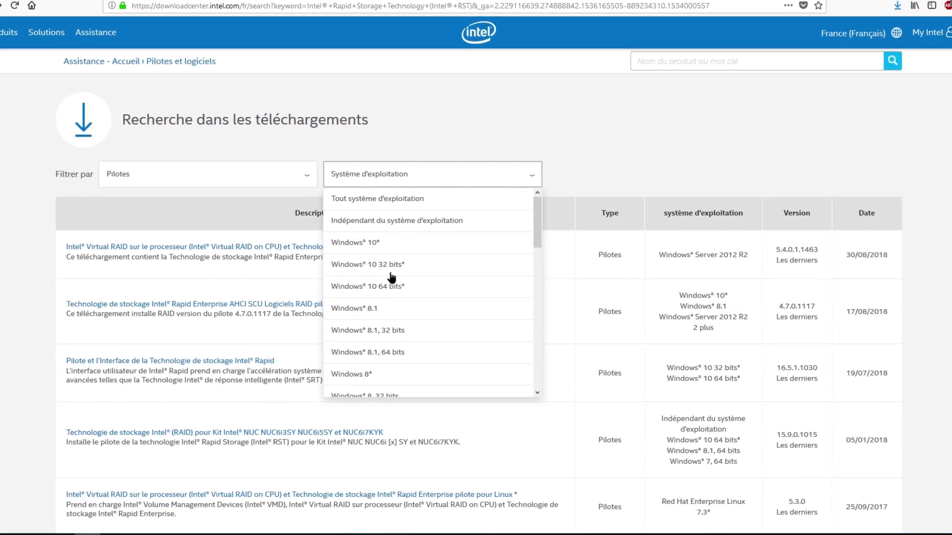
left_click(394, 283)
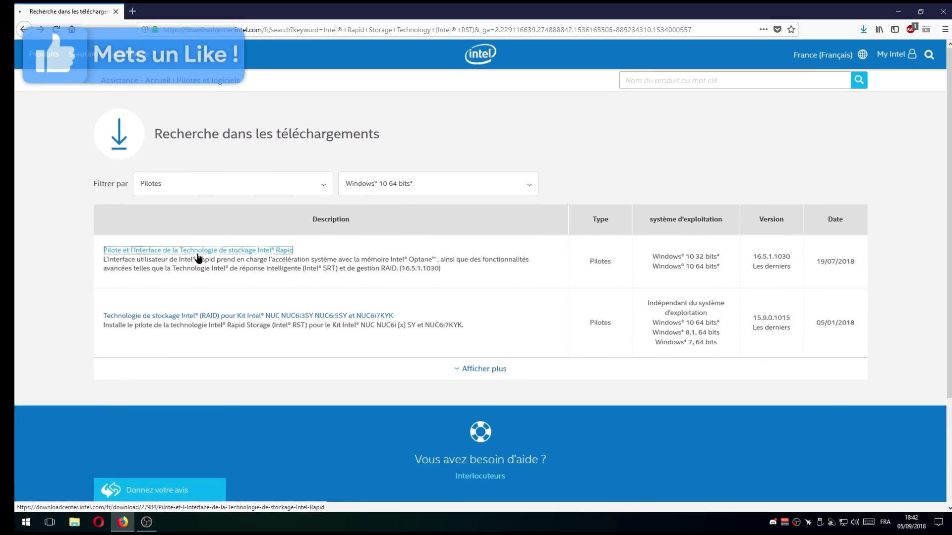
Open the download page of the Intel Rapid storage driver and interface and compare its 64-bit and 32-bit Windows 10 packages
left_click(318, 226)
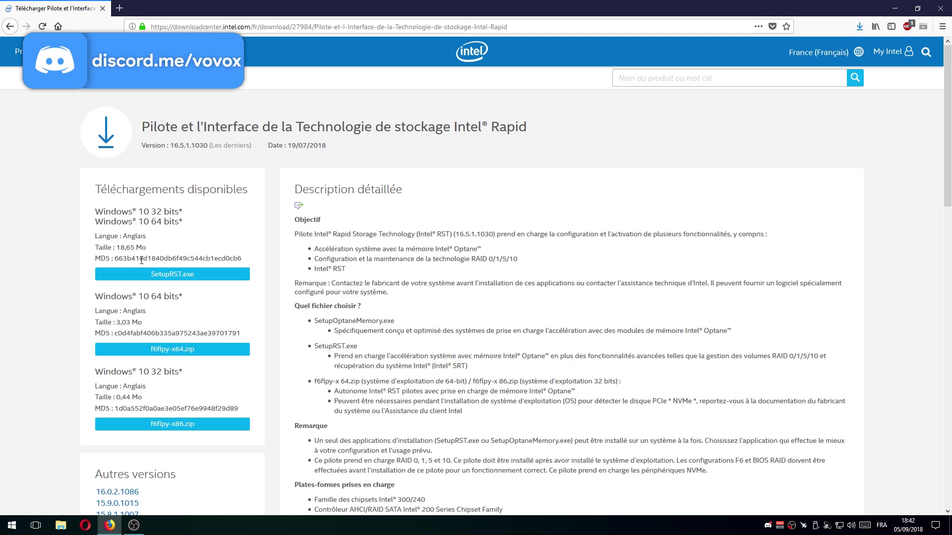
scroll(193, 283, "down", 2)
left_click_drag(111, 240, 145, 240)
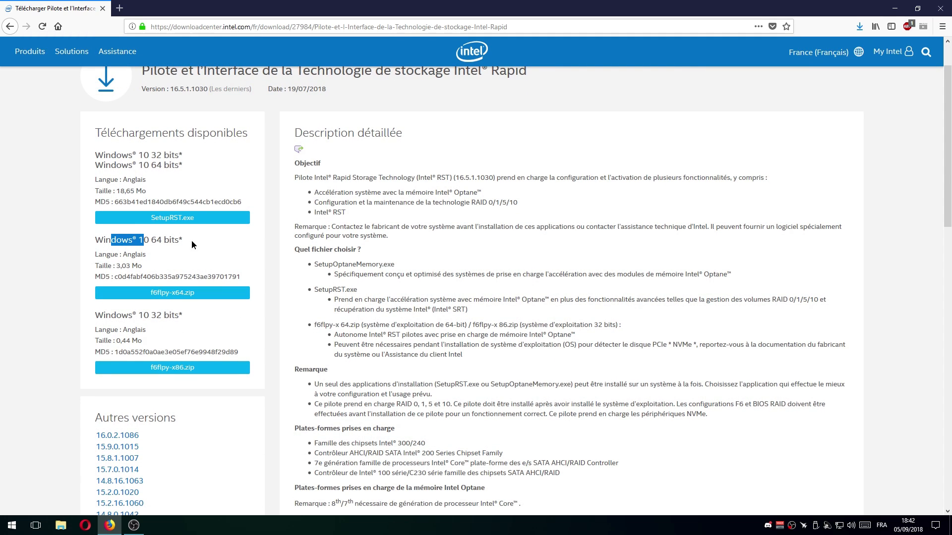
left_click(180, 326)
left_click_drag(152, 314, 184, 314)
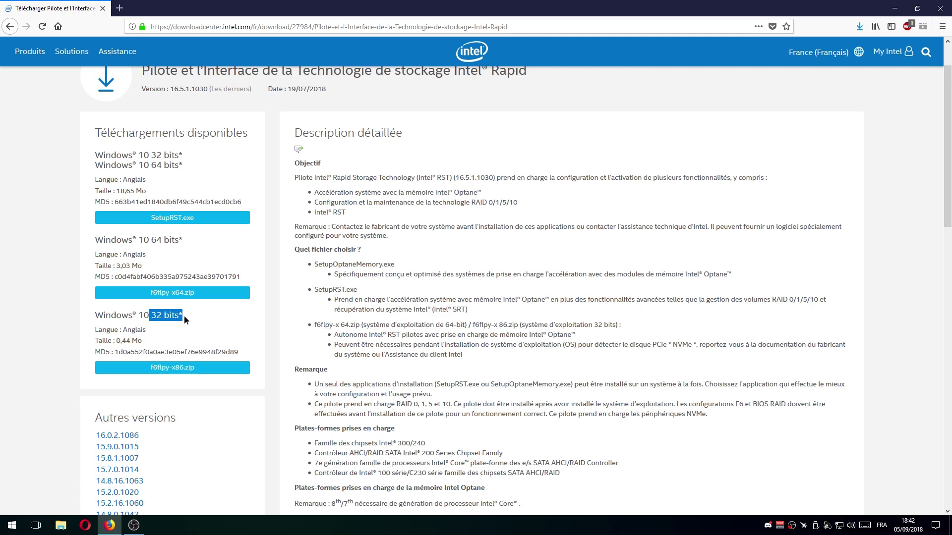
left_click(206, 319)
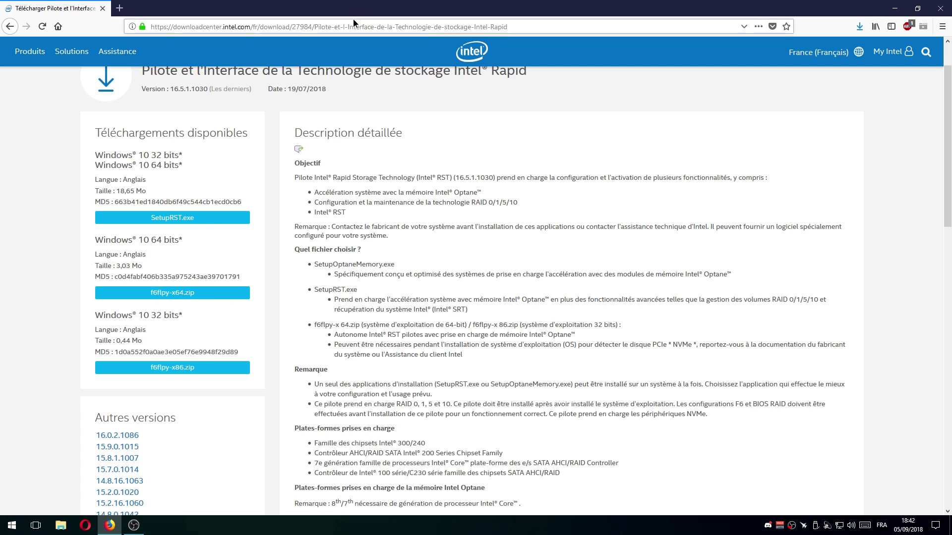
Uncover the archives on the desktop, and view and dismiss the licence agreement for the f6flpy-x64.zip download
left_click_drag(356, 9, 562, 23)
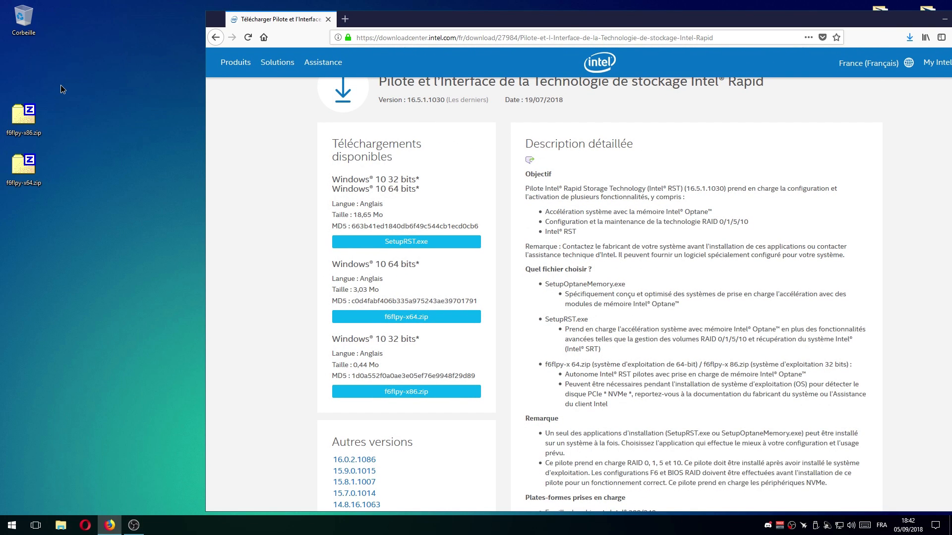
left_click_drag(72, 89, 156, 158)
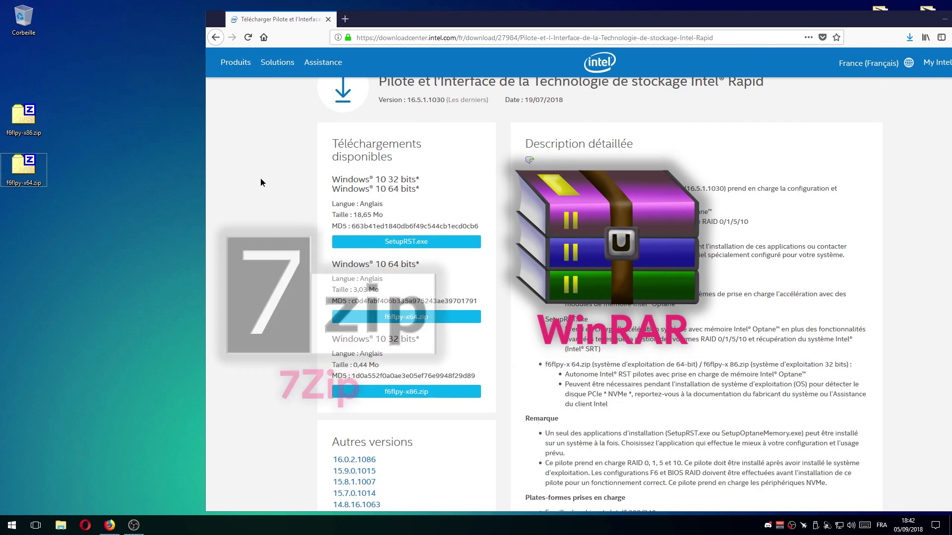
left_click(418, 324)
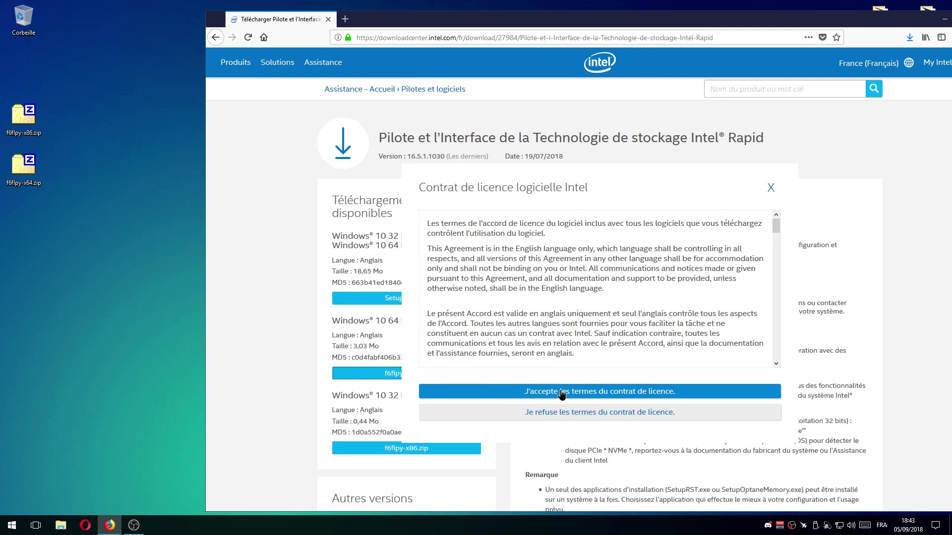
left_click(770, 187)
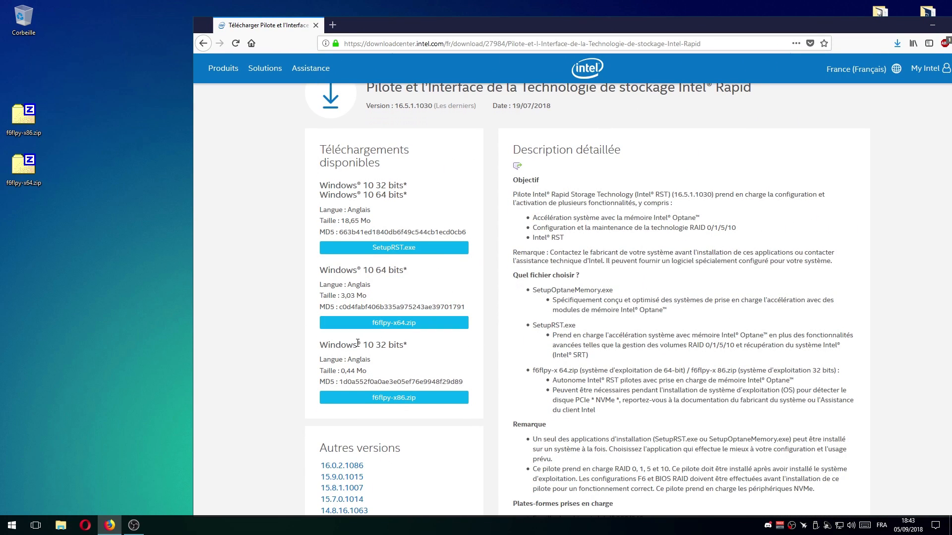
left_click_drag(320, 345, 432, 346)
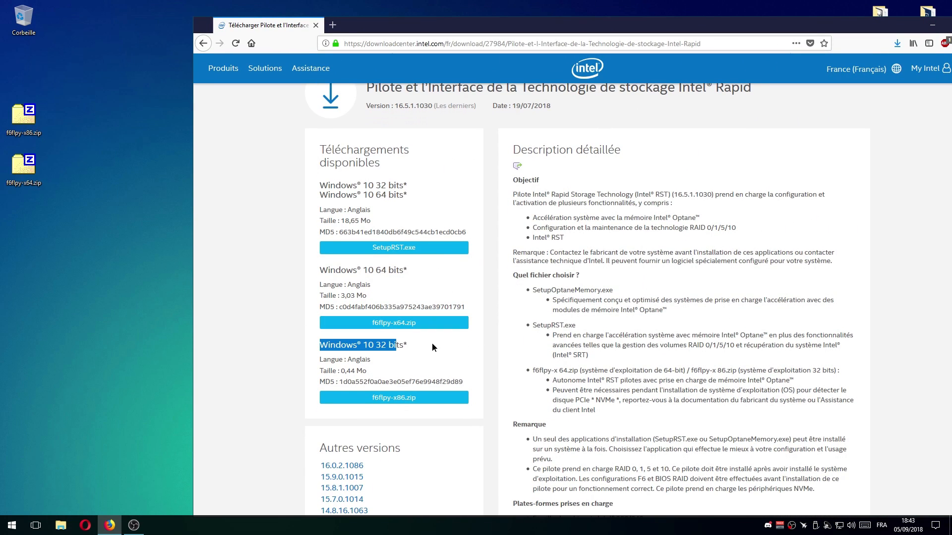
left_click(414, 346)
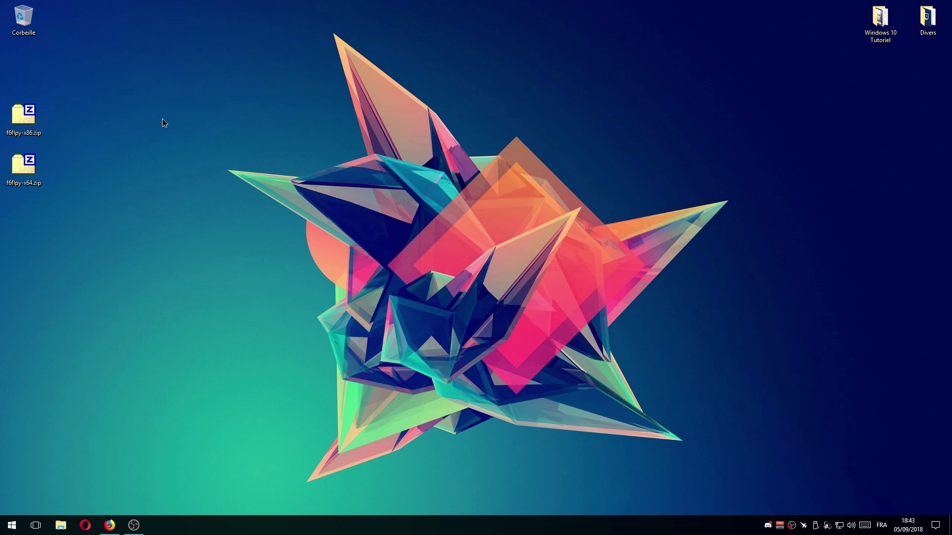
Create a new folder named x64 on the desktop
right_click(213, 84)
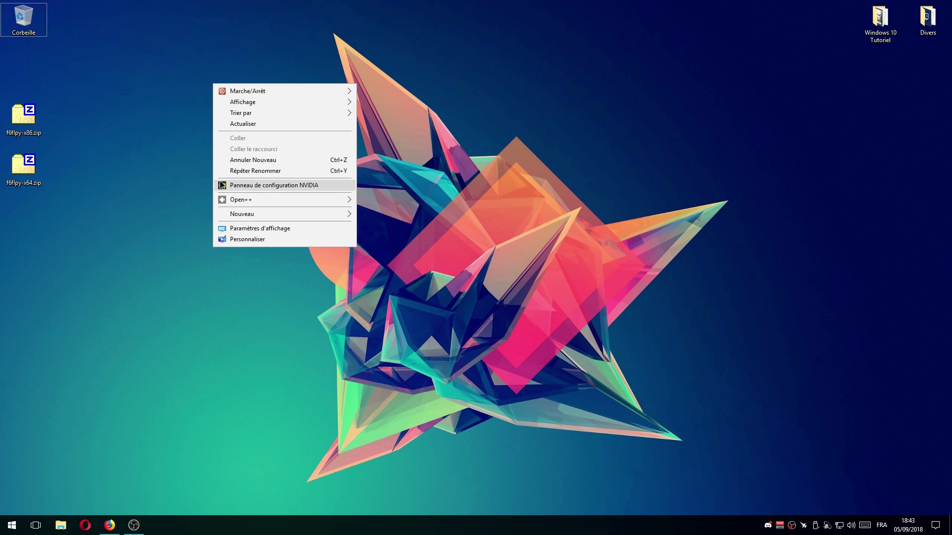
mouse_move(248, 214)
left_click(421, 215)
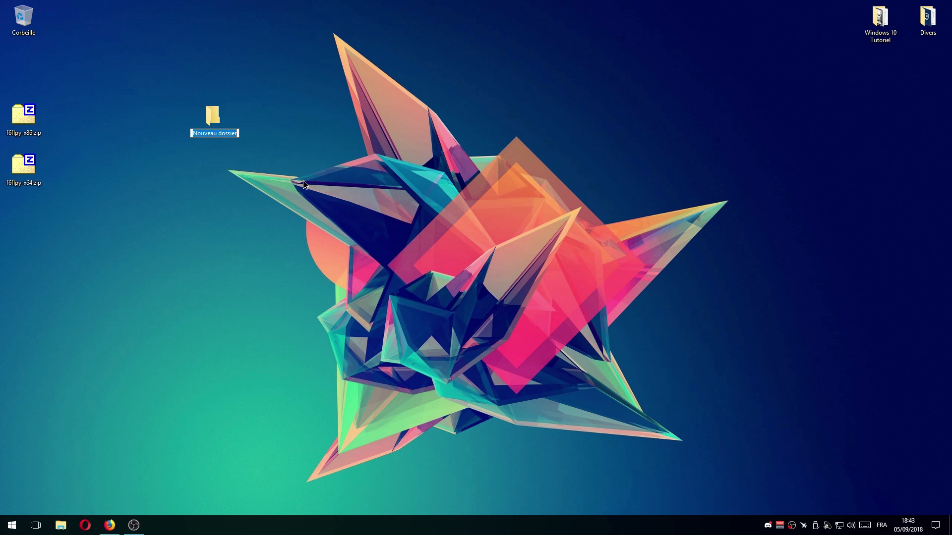
type("x64")
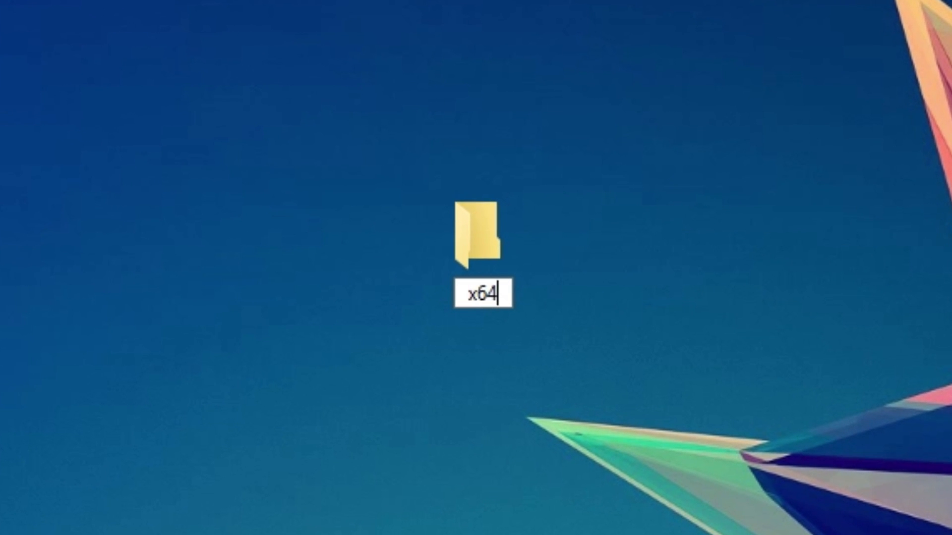
key("Return")
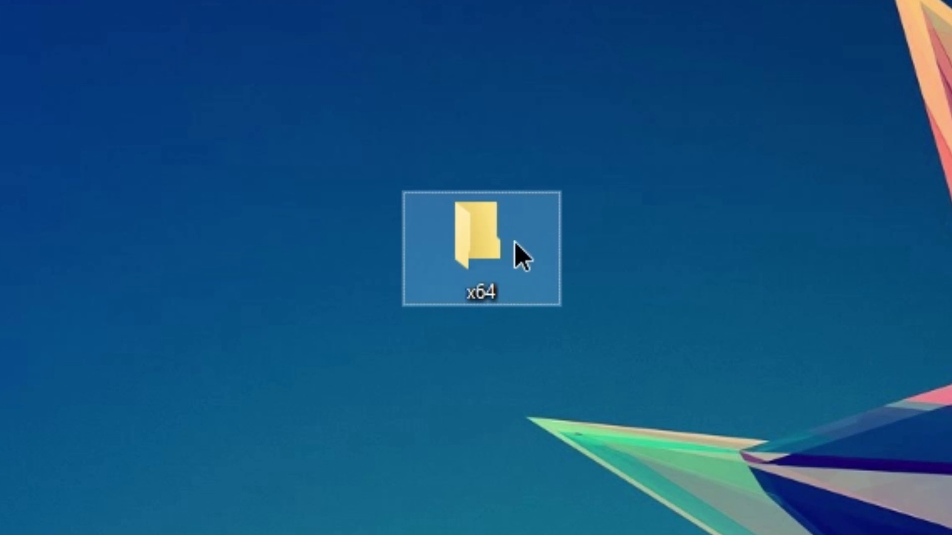
Create a second desktop folder named x86 and space the x64 and x86 folders apart in one row beside the archives
right_click(317, 265)
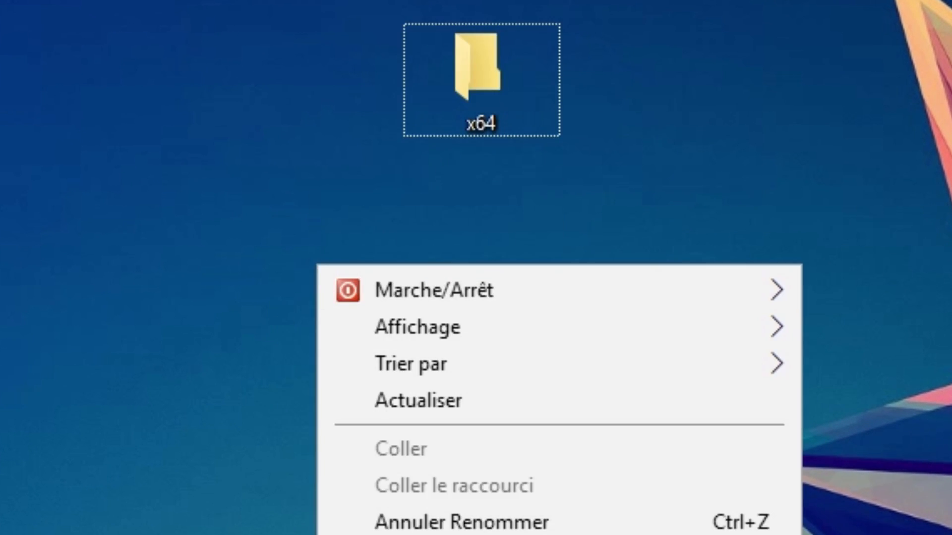
left_click(863, 534)
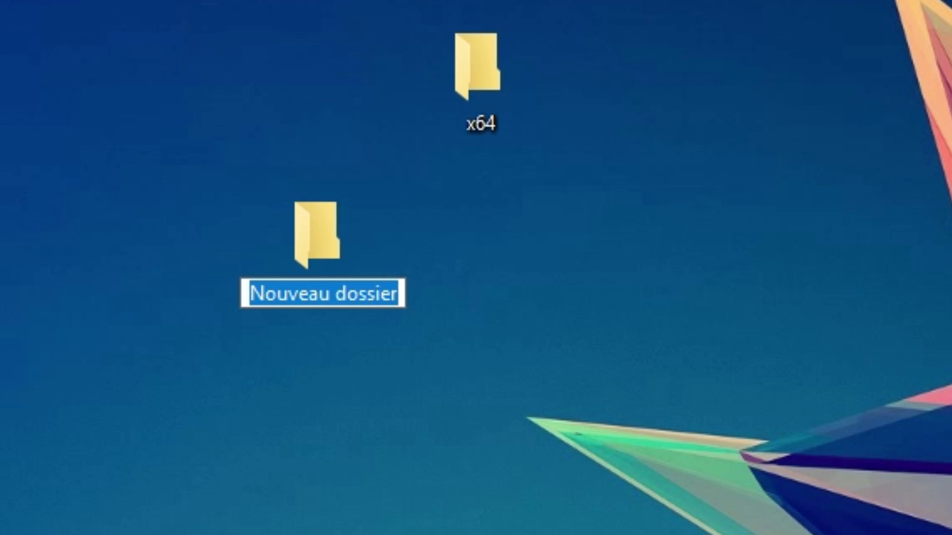
type("x86")
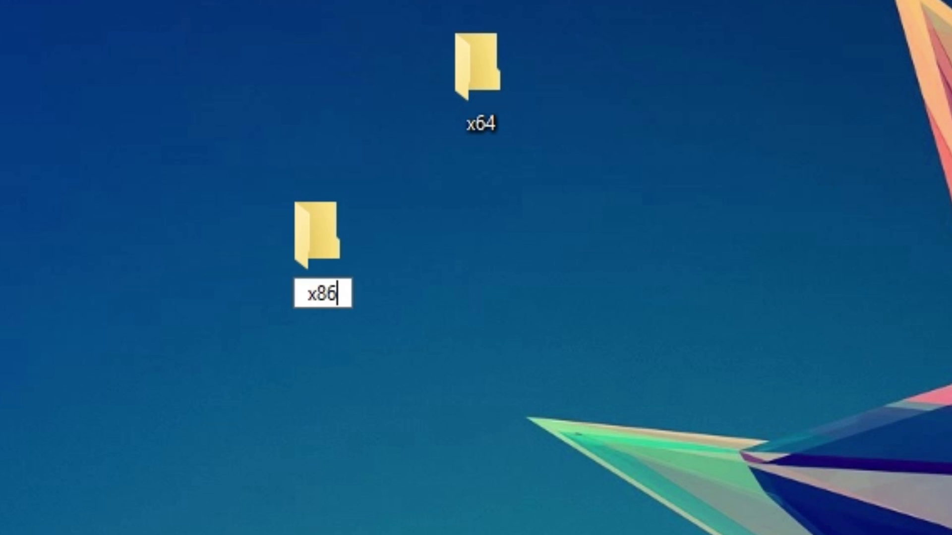
key("Return")
left_click_drag(295, 237, 722, 233)
left_click_drag(303, 120, 311, 121)
left_click_drag(220, 70, 164, 127)
left_click(119, 136)
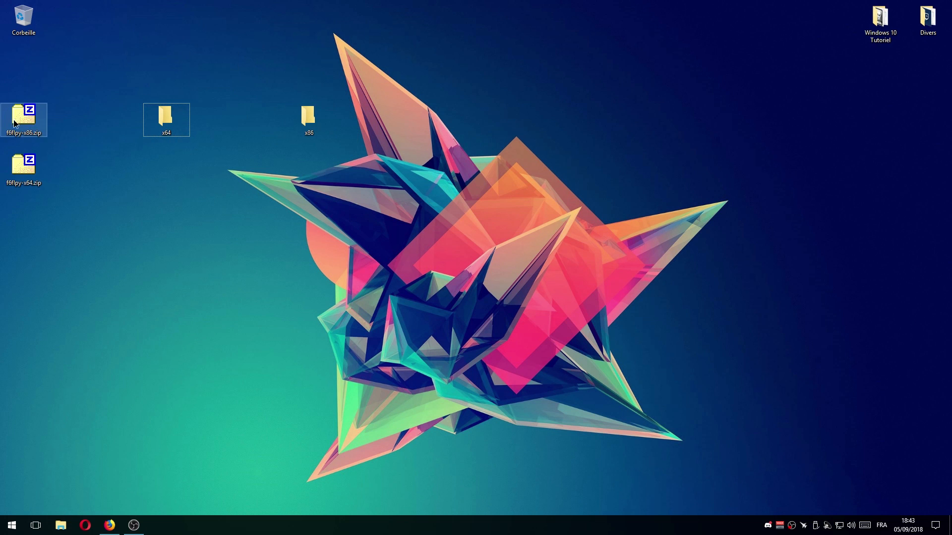
Extract all files of f6flpy-x64.zip into the desktop's x64 folder and close the archive
double_click(43, 179)
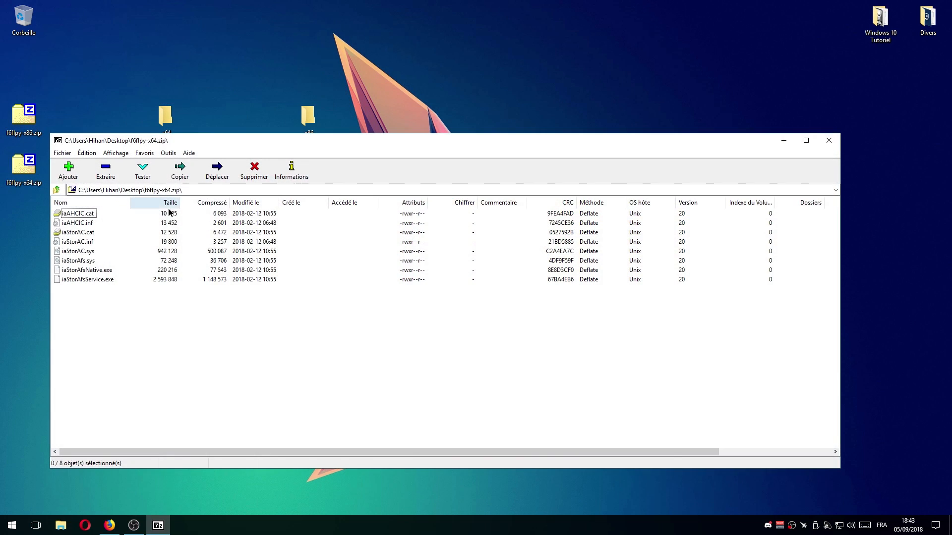
left_click_drag(168, 141, 456, 143)
key("ctrl+a")
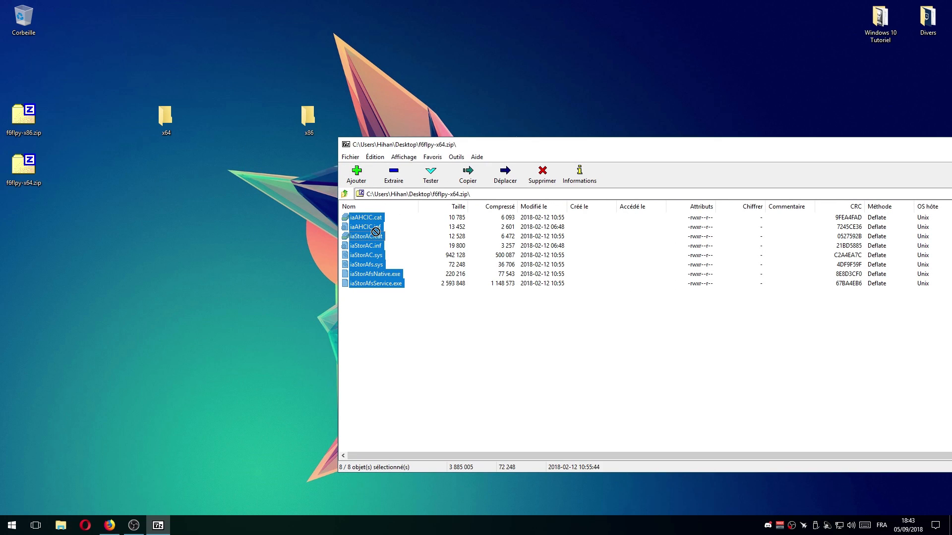
left_click_drag(414, 248, 166, 118)
left_click_drag(471, 145, 187, 149)
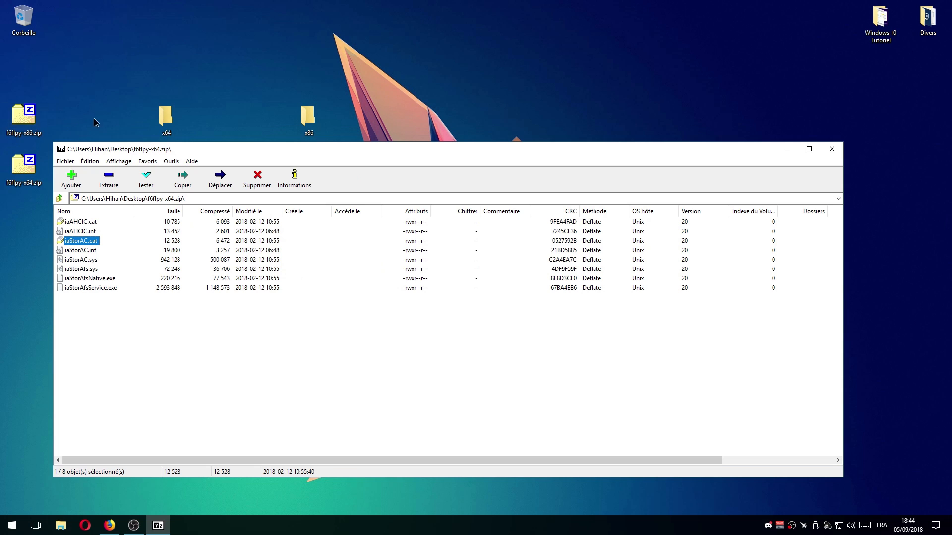
left_click(832, 149)
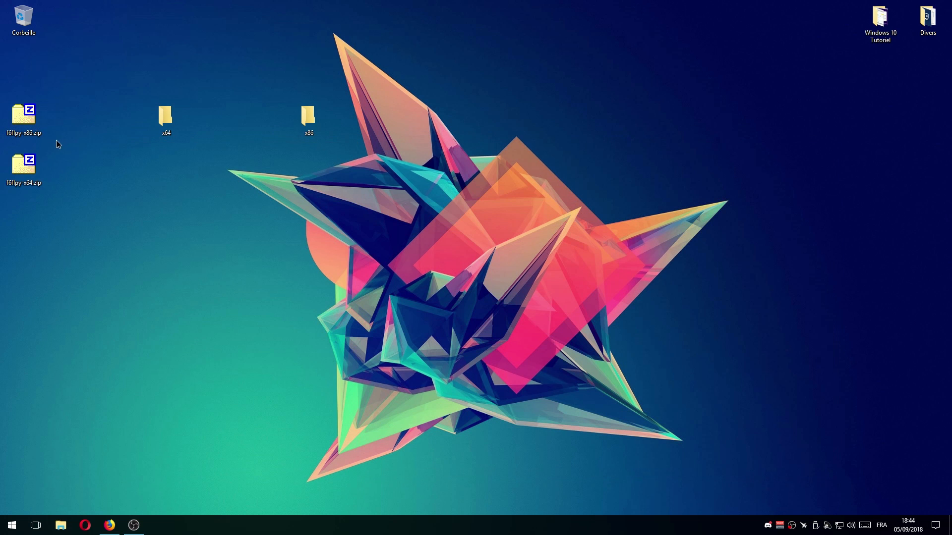
Extract all files of f6flpy-x86.zip into the desktop's x86 folder
double_click(33, 133)
key("ctrl+a")
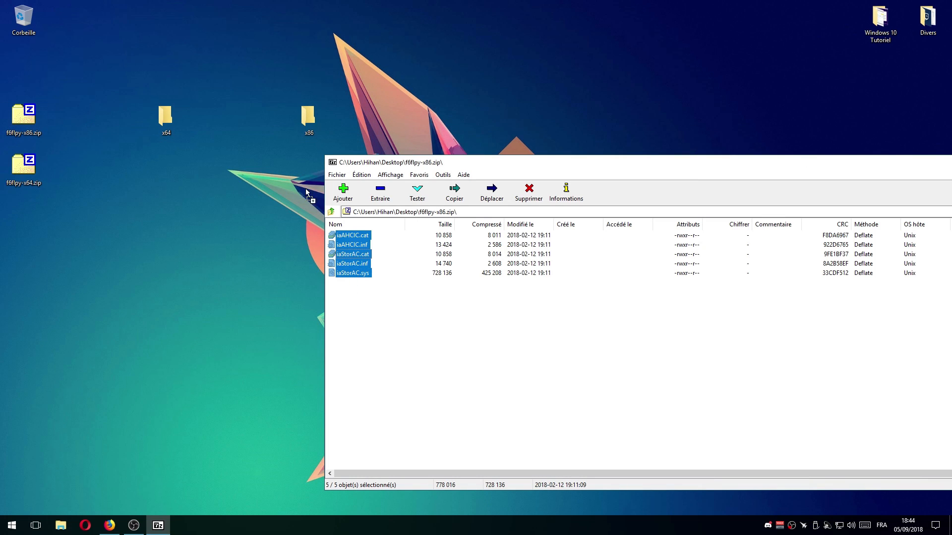
left_click_drag(306, 190, 308, 118)
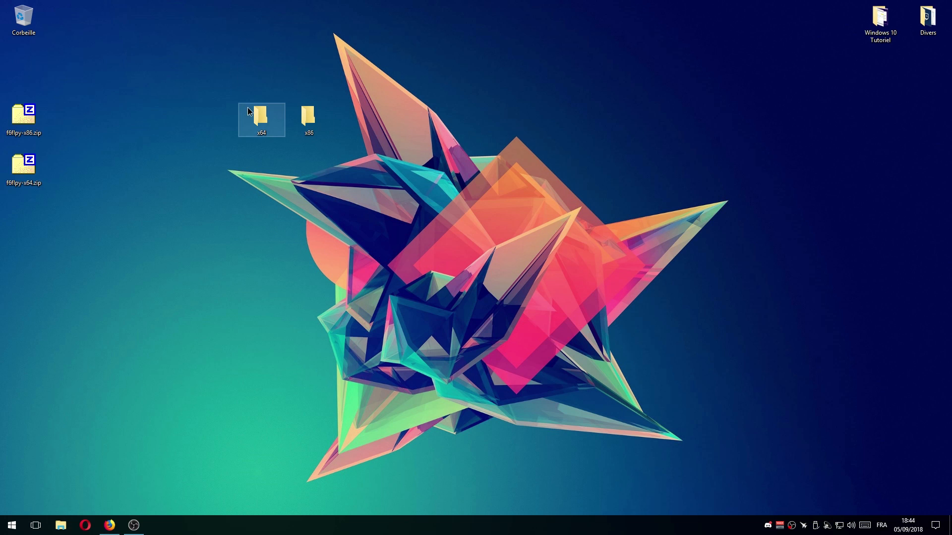
Examine the extracted driver files in the desktop's x64 and x86 folders, closing each folder after viewing
double_click(260, 117)
left_click_drag(340, 334, 325, 212)
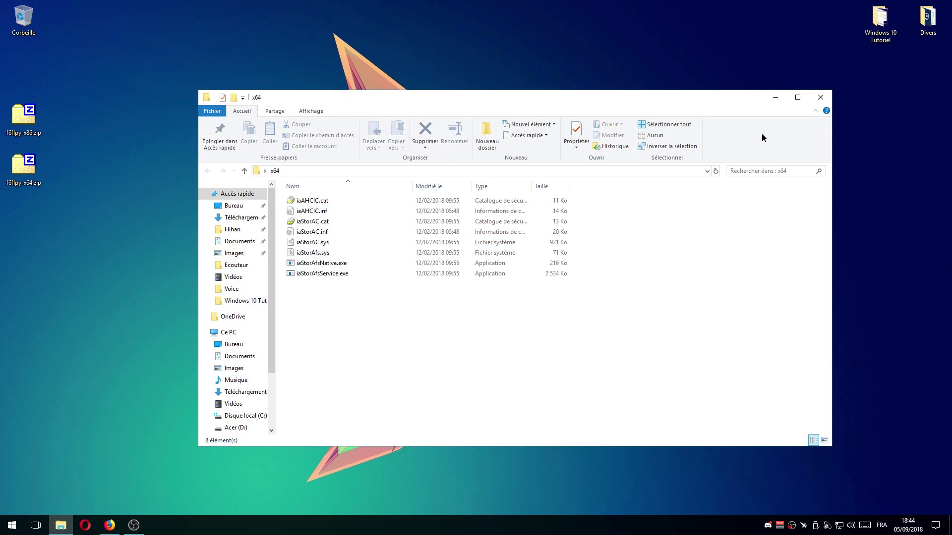
left_click(819, 98)
double_click(313, 116)
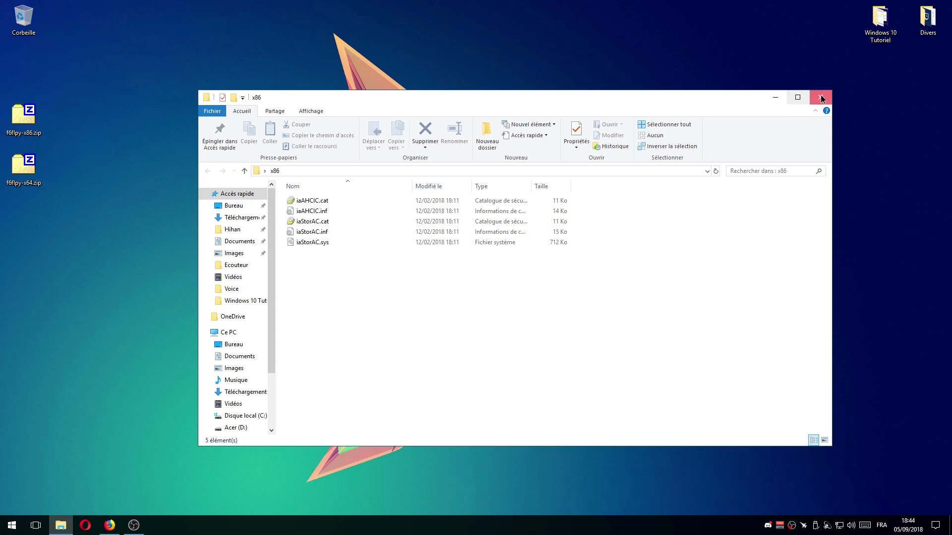
left_click(820, 97)
Create a folder named Drivers in the root of the ESD-USB (F:) drive
left_click(60, 525)
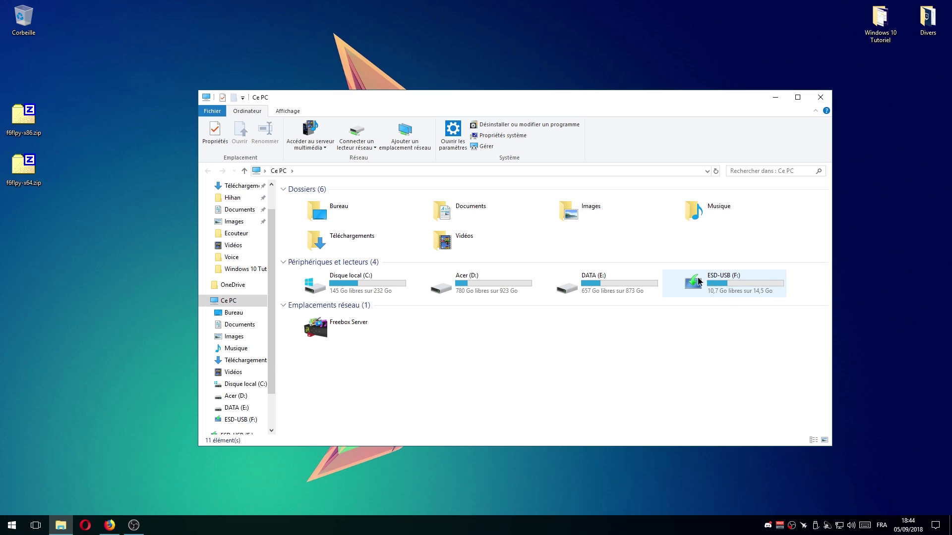
double_click(745, 277)
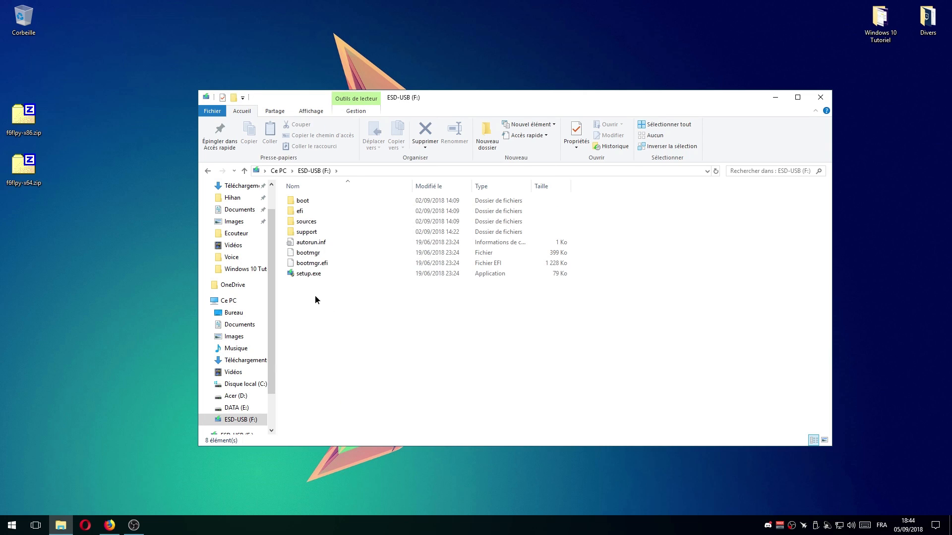
right_click(329, 300)
mouse_move(354, 429)
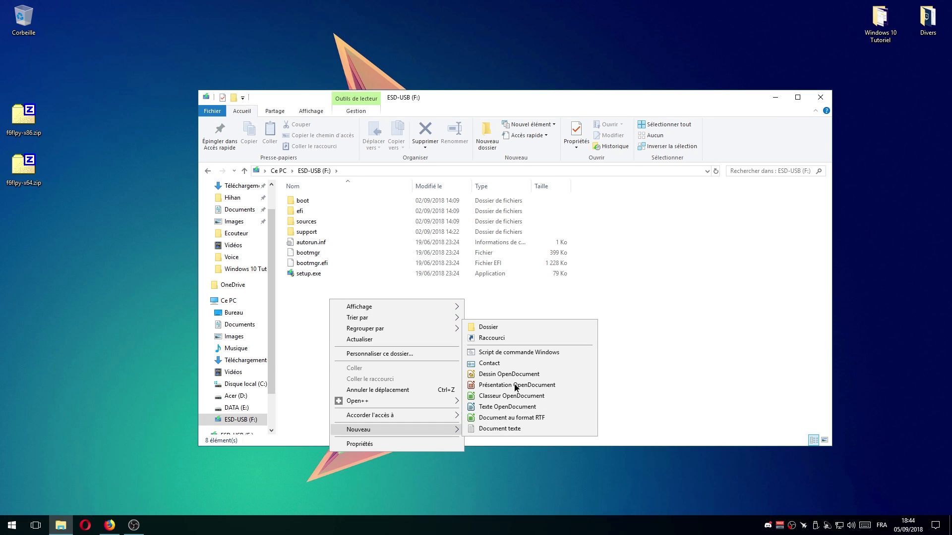
left_click(507, 325)
type("Drivers")
key("Return")
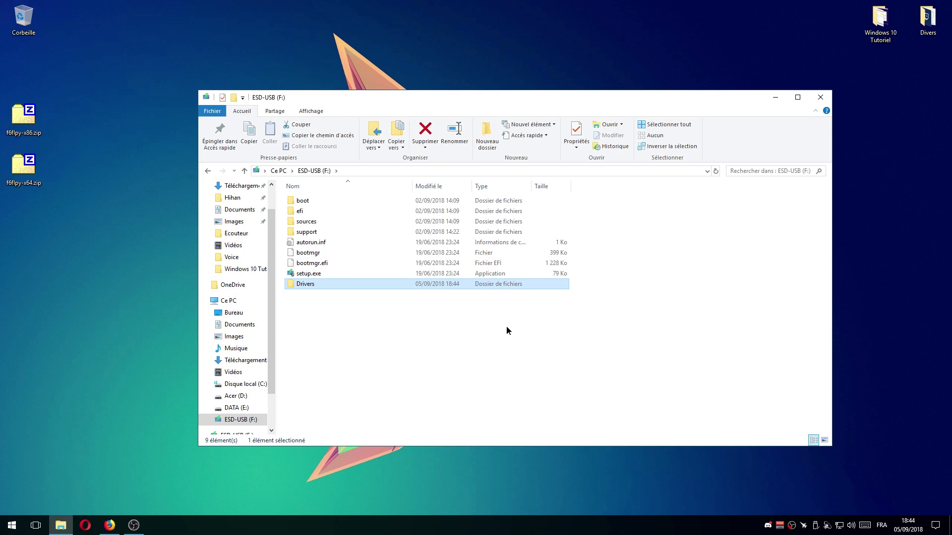
Copy the desktop's x64 and x86 folders into the Drivers folder on the USB drive
double_click(370, 286)
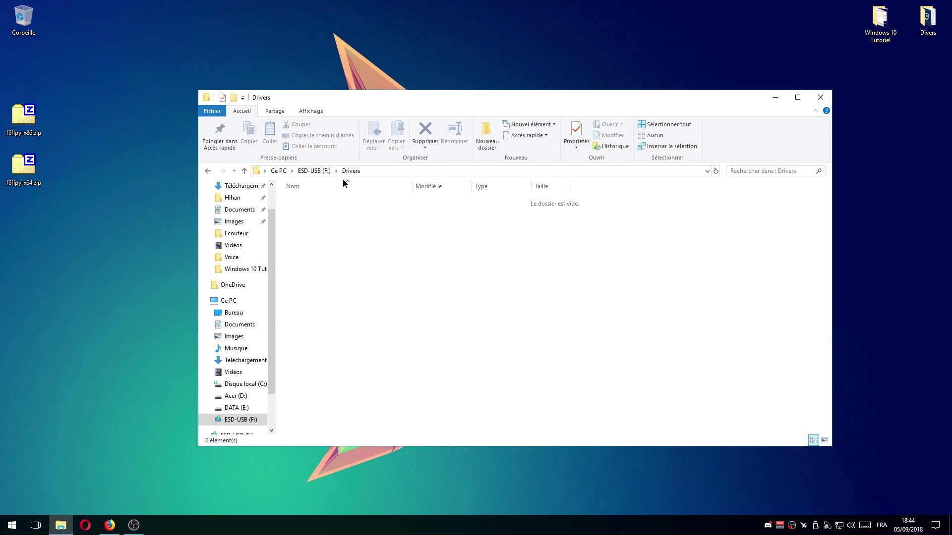
left_click_drag(326, 105, 324, 225)
left_click_drag(337, 83, 360, 357)
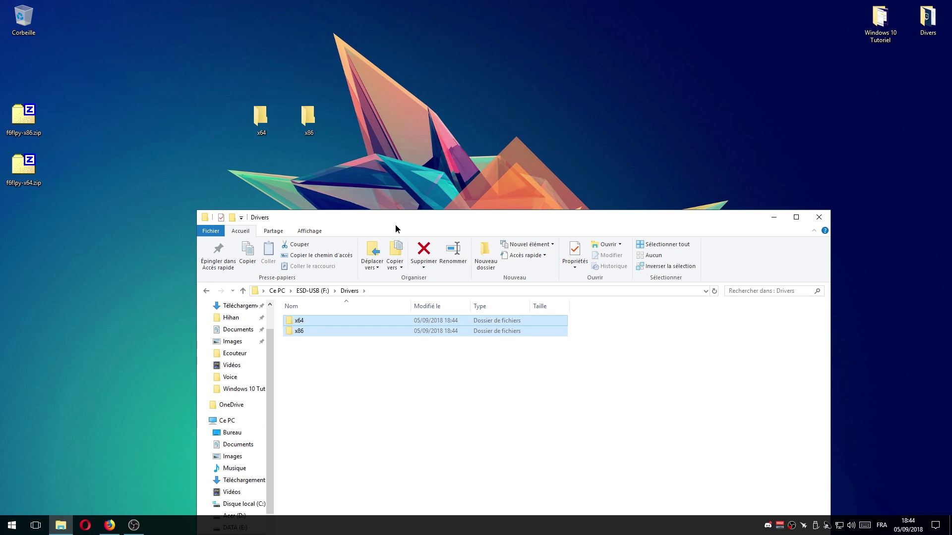